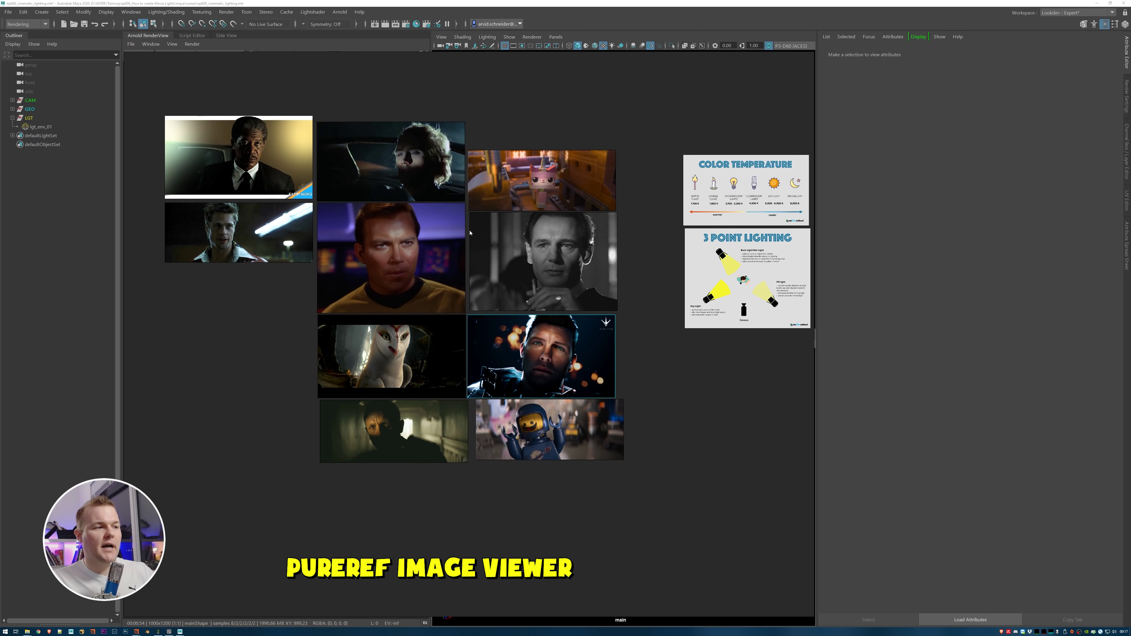
Examine the lighting in individual film stills on the reference board, including the close-up portraits and the LEGO astronaut.
double_click(402, 262)
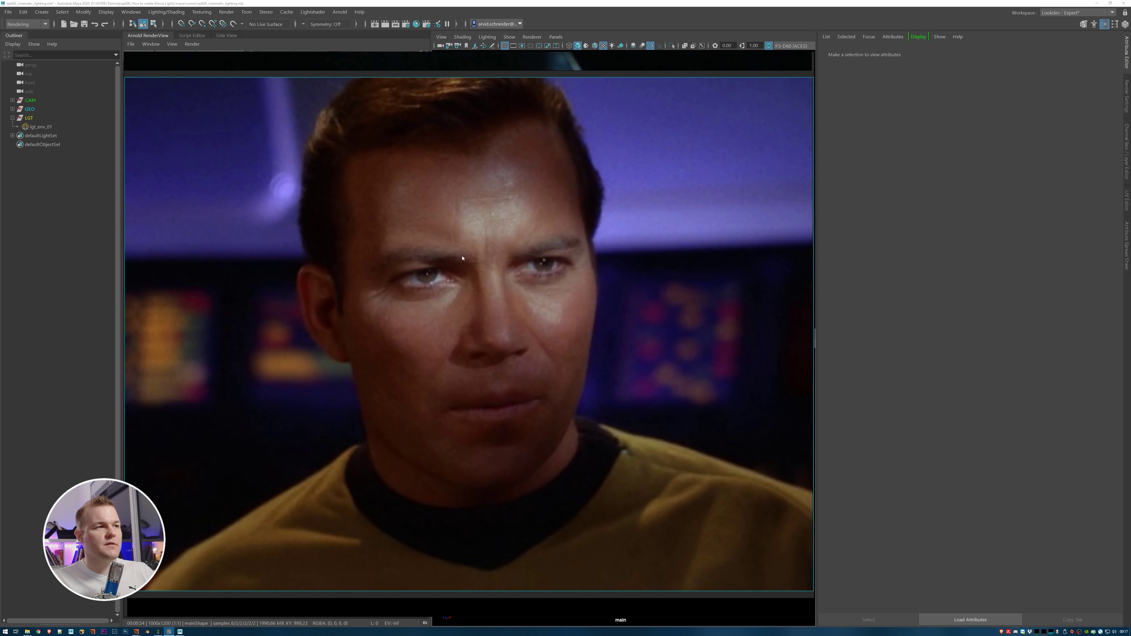
double_click(529, 283)
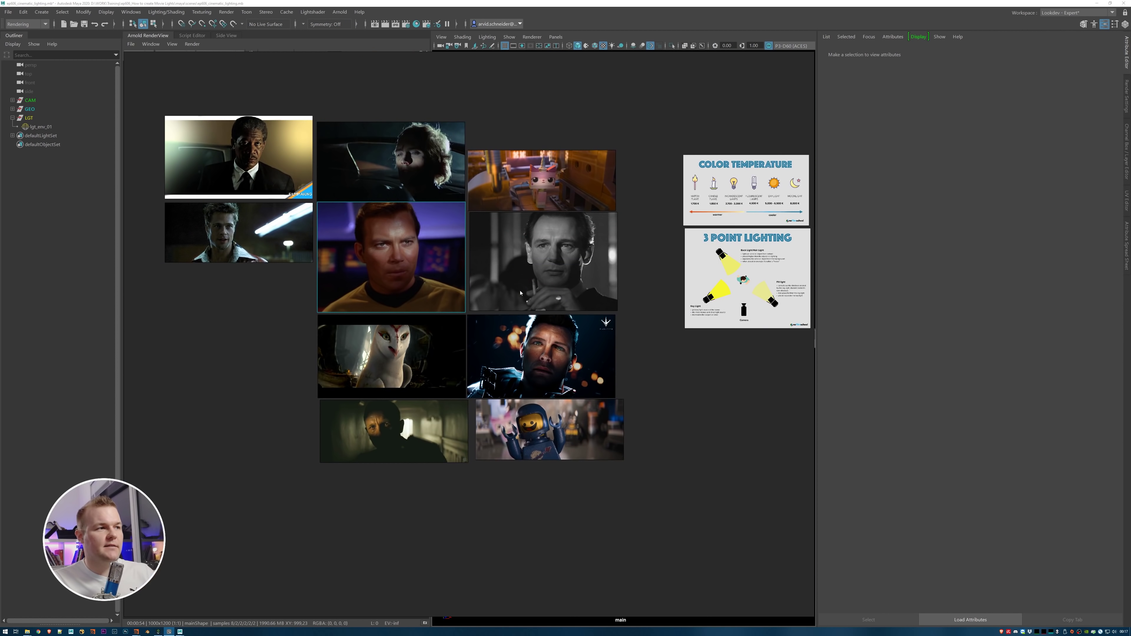
double_click(550, 341)
double_click(536, 324)
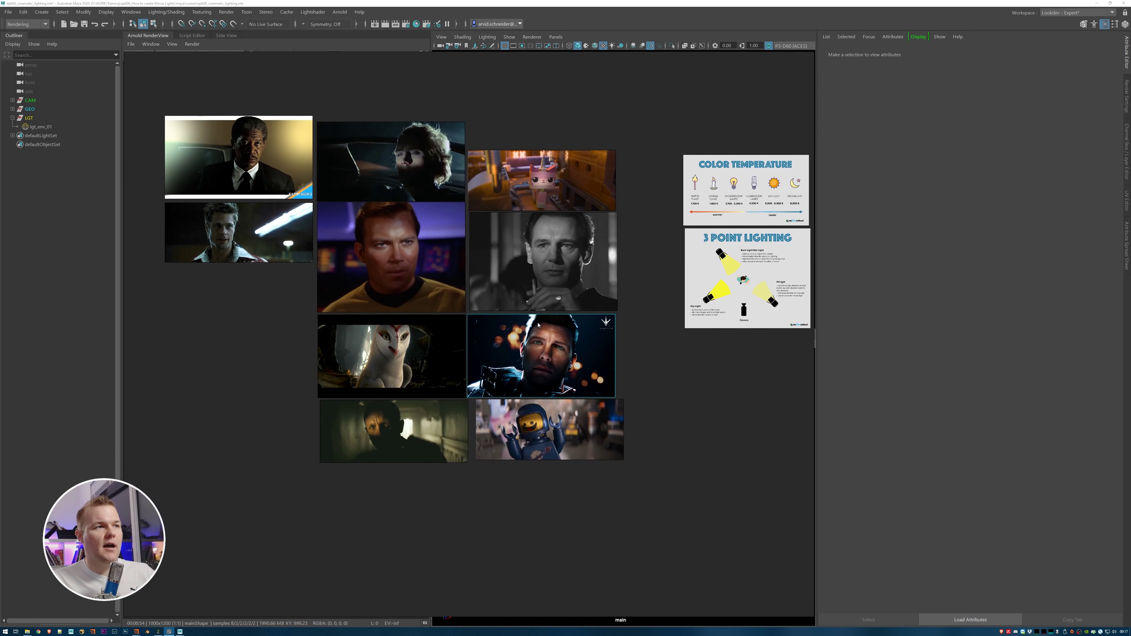
double_click(540, 420)
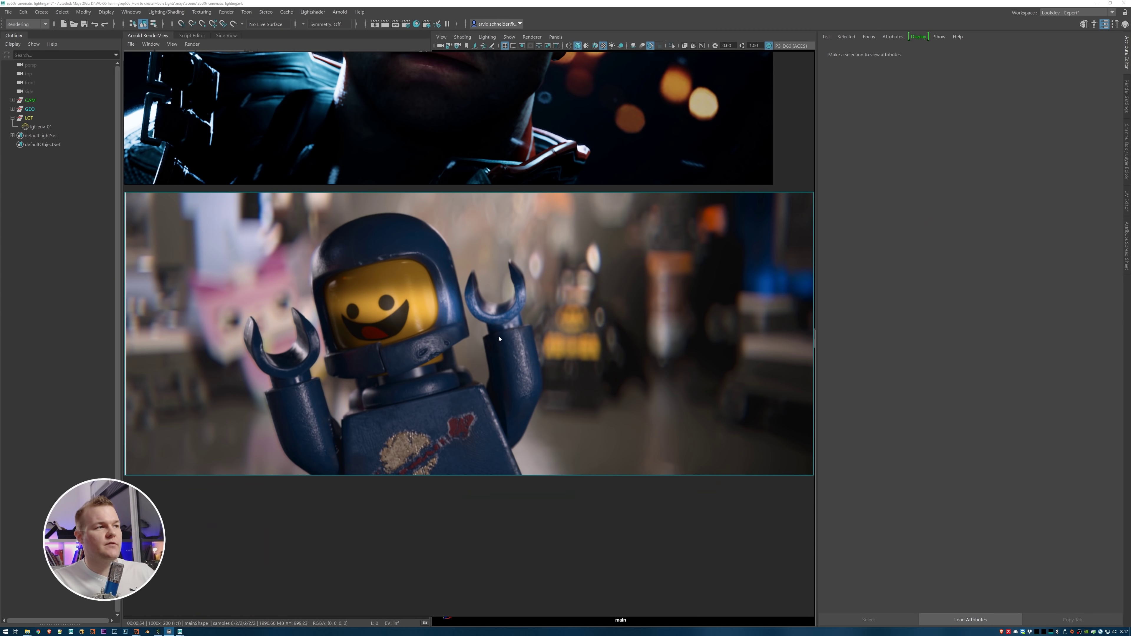
double_click(497, 350)
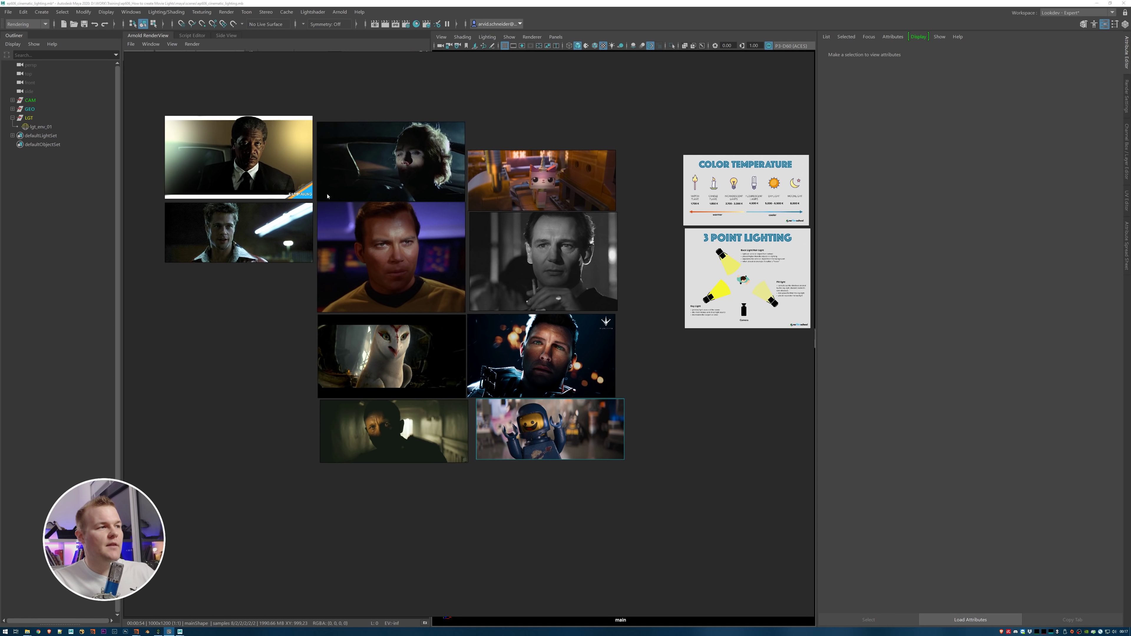
left_click(389, 431)
double_click(395, 432)
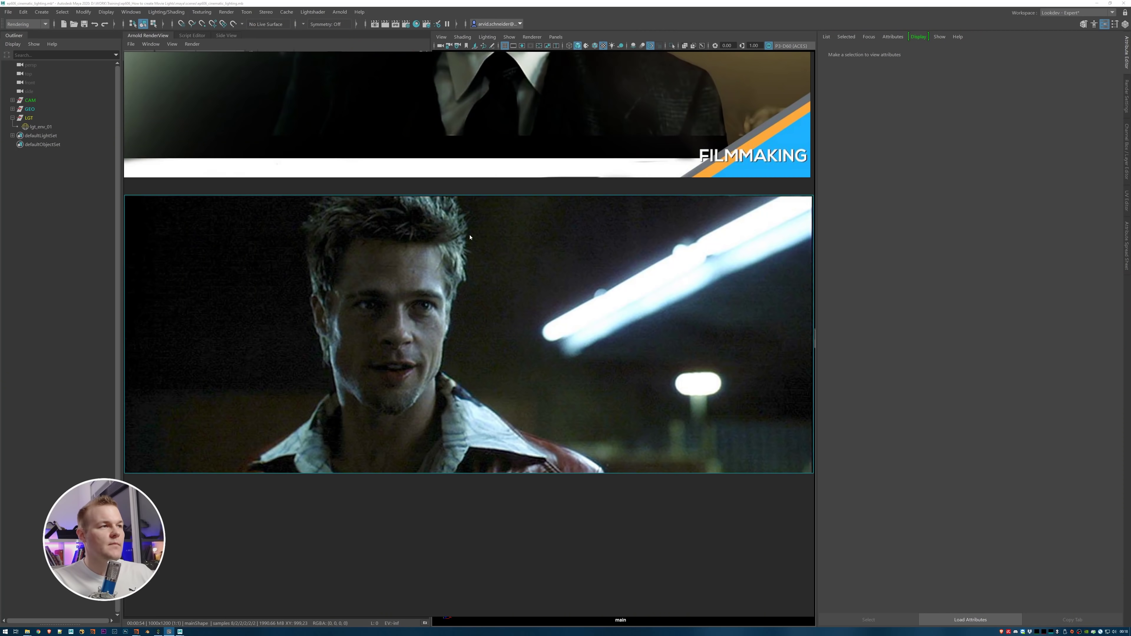
scroll(469, 231, "down", 5)
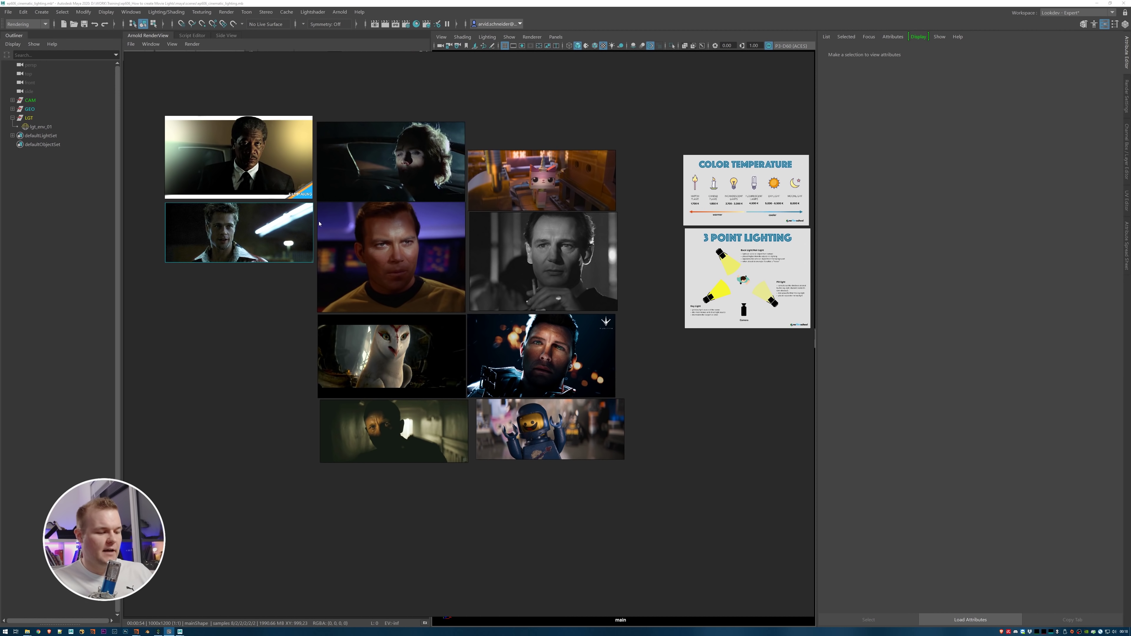
Fit the reference board beneath the Arnold render, accept the autosave, and frame the still with the fluorescent tube.
key("super")
left_click_drag(782, 60, 401, 426)
left_click(399, 402)
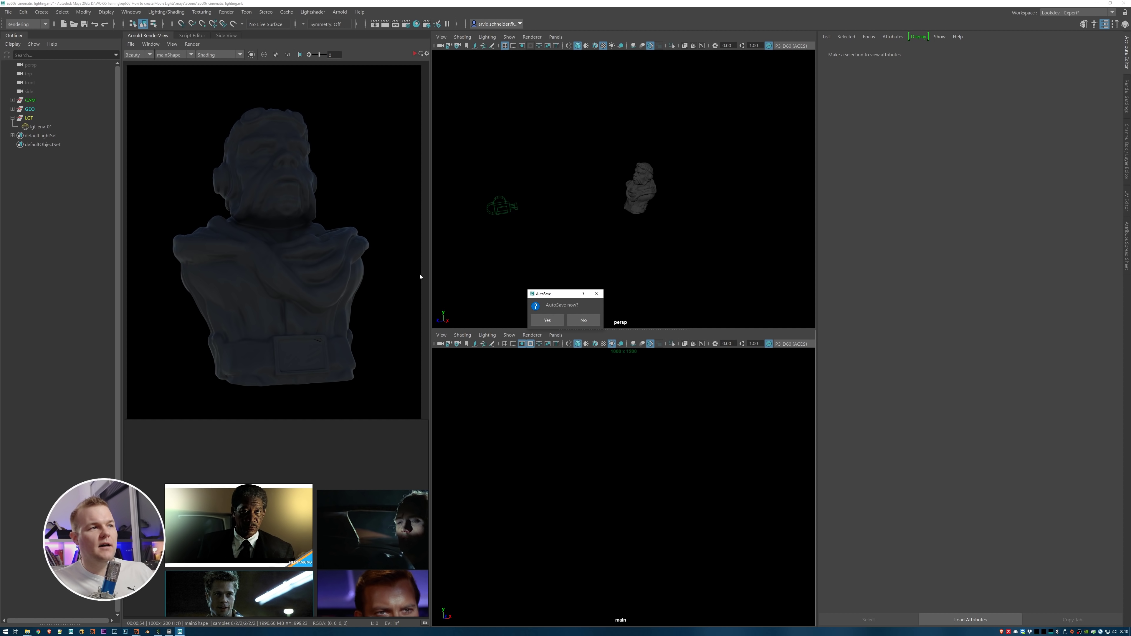
left_click(547, 320)
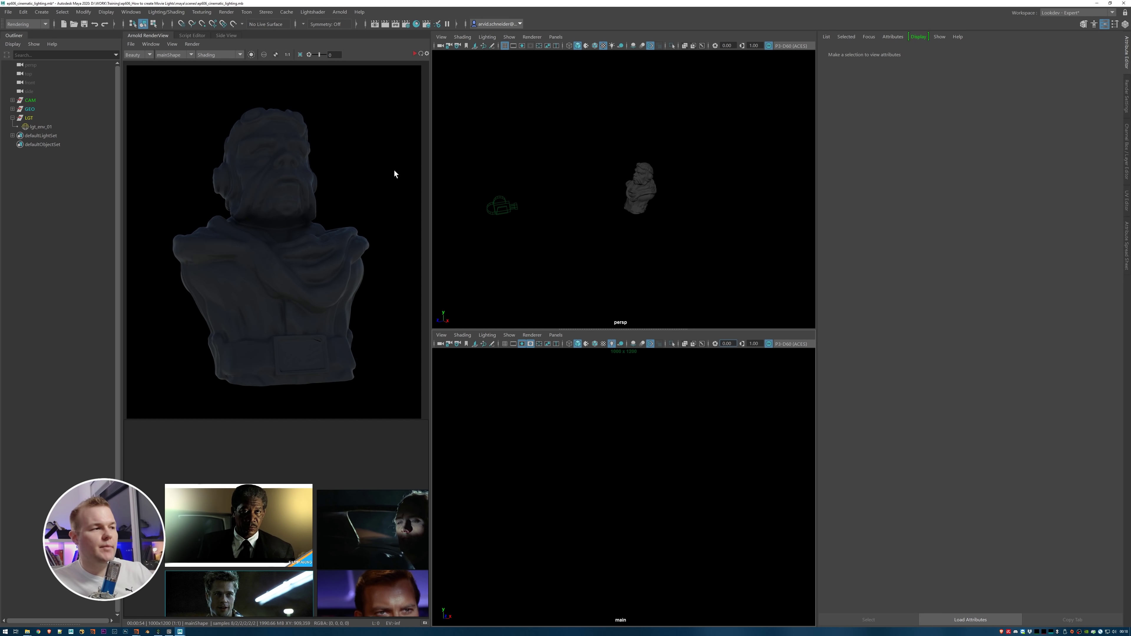
double_click(247, 597)
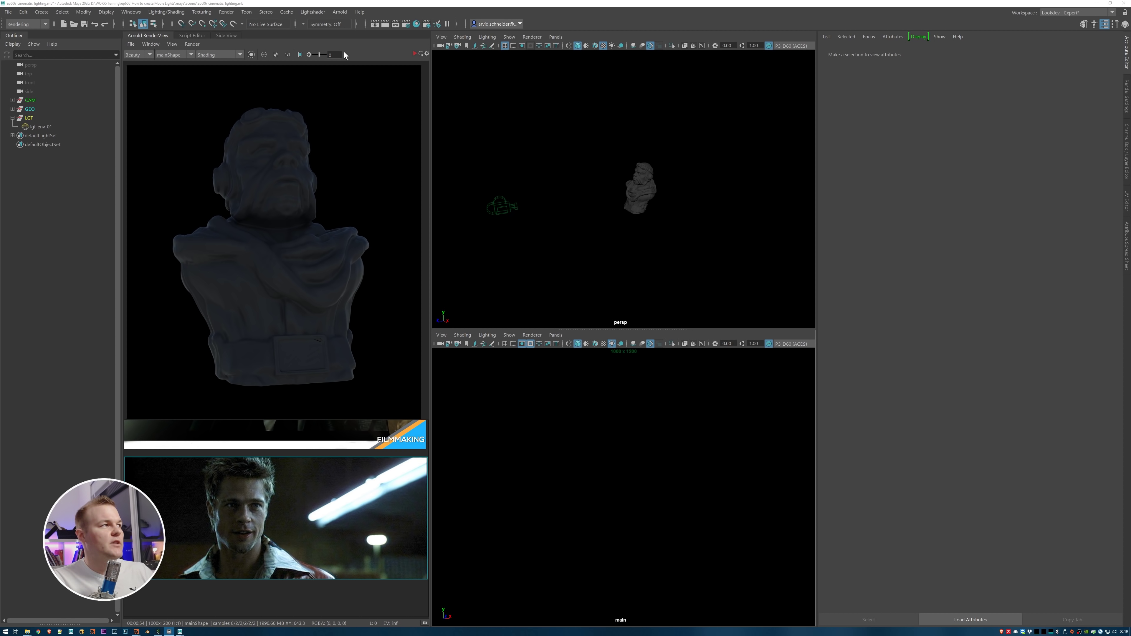
Detach the Arnold lights list as a floating palette over the perspective view and create an area light from it.
left_click(339, 11)
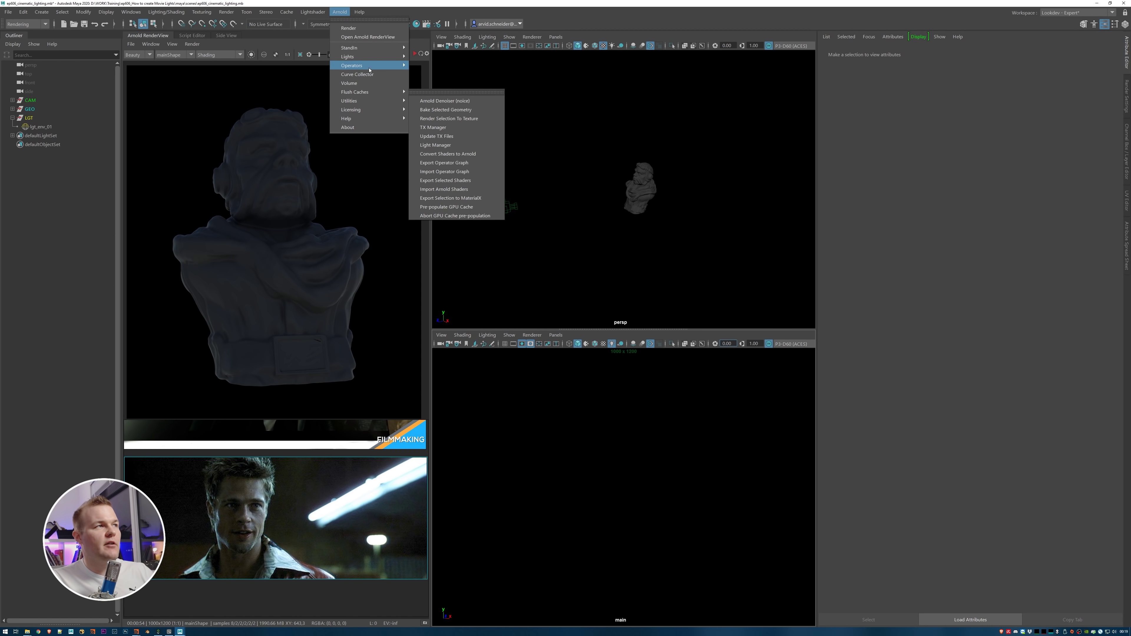
mouse_move(378, 57)
left_click(428, 46)
left_click_drag(427, 42, 753, 62)
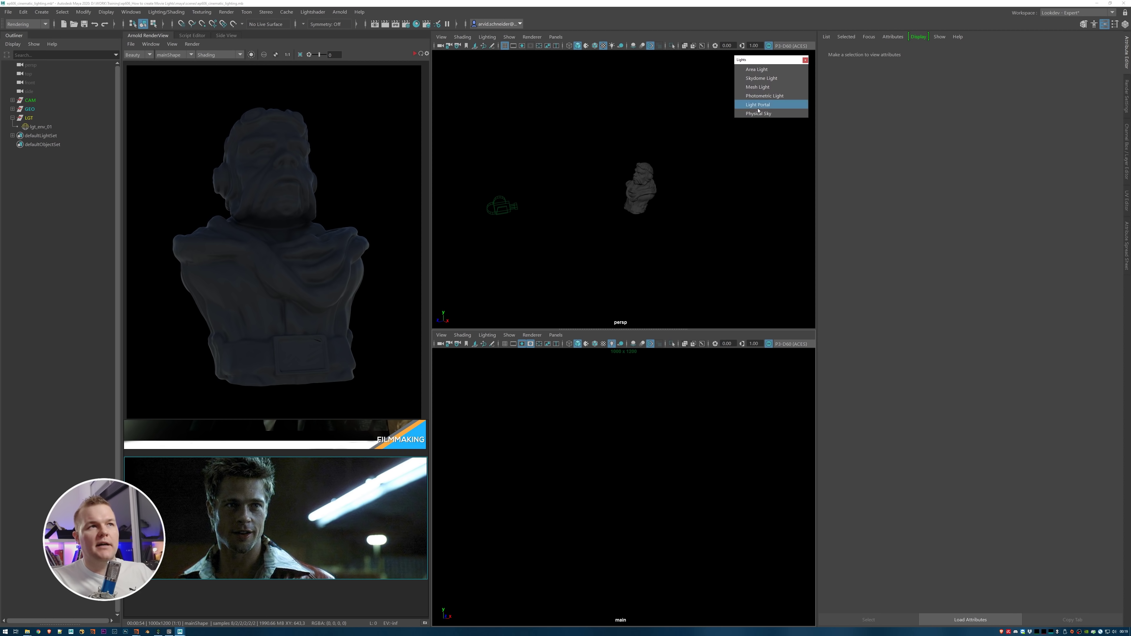
left_click(750, 69)
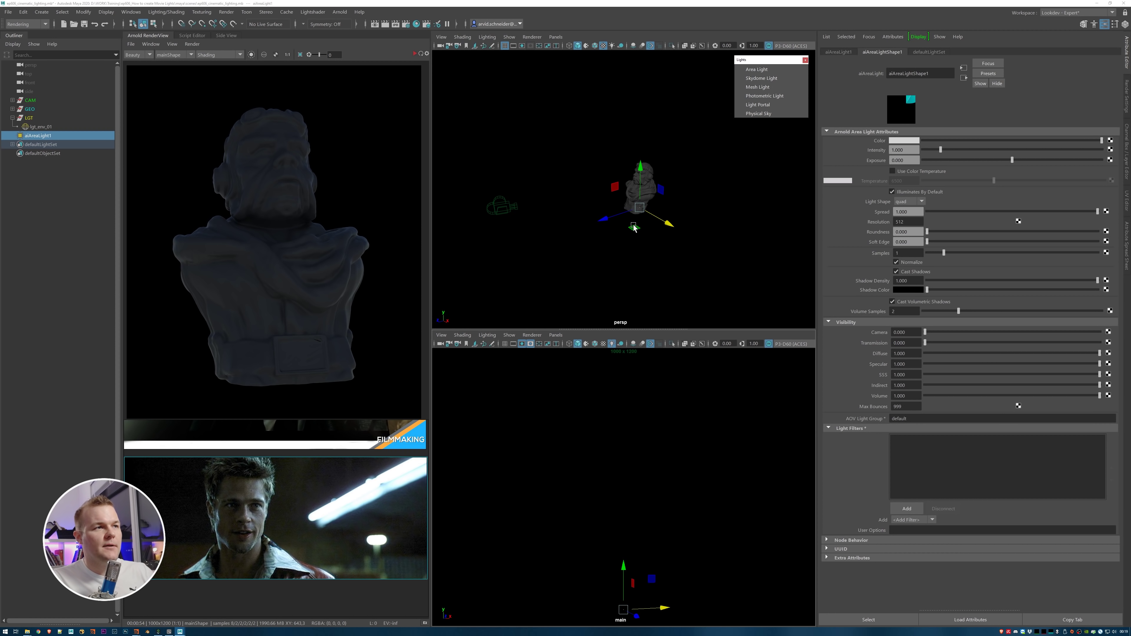
Scale up the area light, rotate it, and place it well off to one side in front of the bust.
key("r")
mouse_move(609, 226)
left_mouse_down()
mouse_move(654, 223)
mouse_move(615, 241)
left_mouse_up()
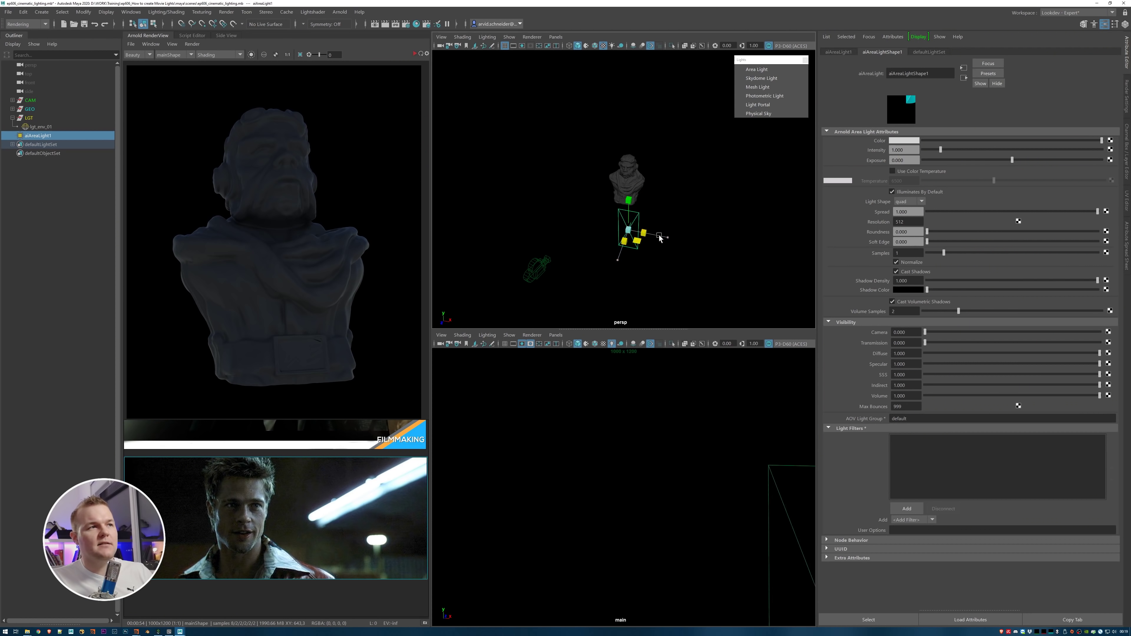
left_click_drag(659, 238, 587, 199)
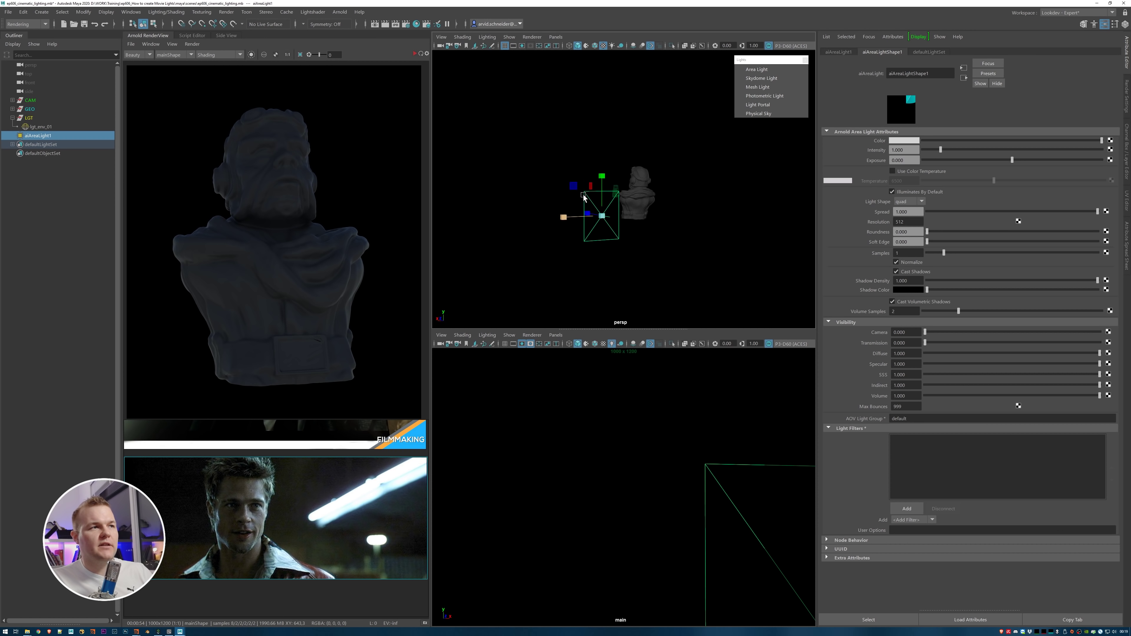
left_click_drag(679, 227, 692, 228, "alt")
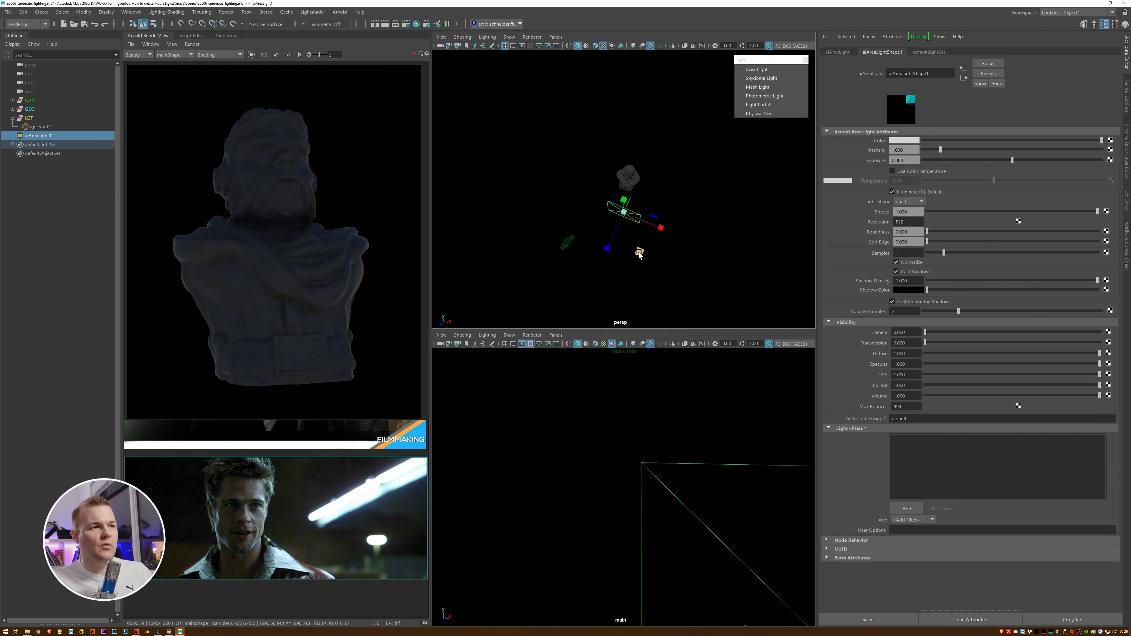
key("e")
left_click_drag(633, 252, 739, 285)
key("w")
mouse_move(699, 232)
left_mouse_down("alt")
mouse_move(736, 207)
mouse_move(713, 220)
left_mouse_up("alt")
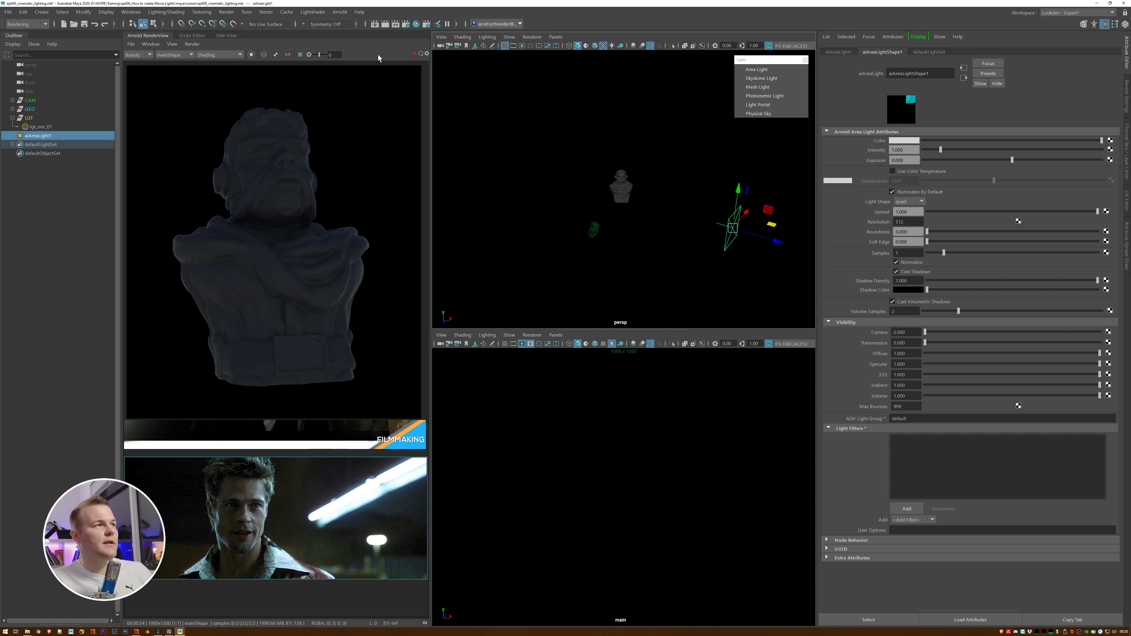
Start the Arnold render and raise the area light's exposure to 20.
left_click(418, 55)
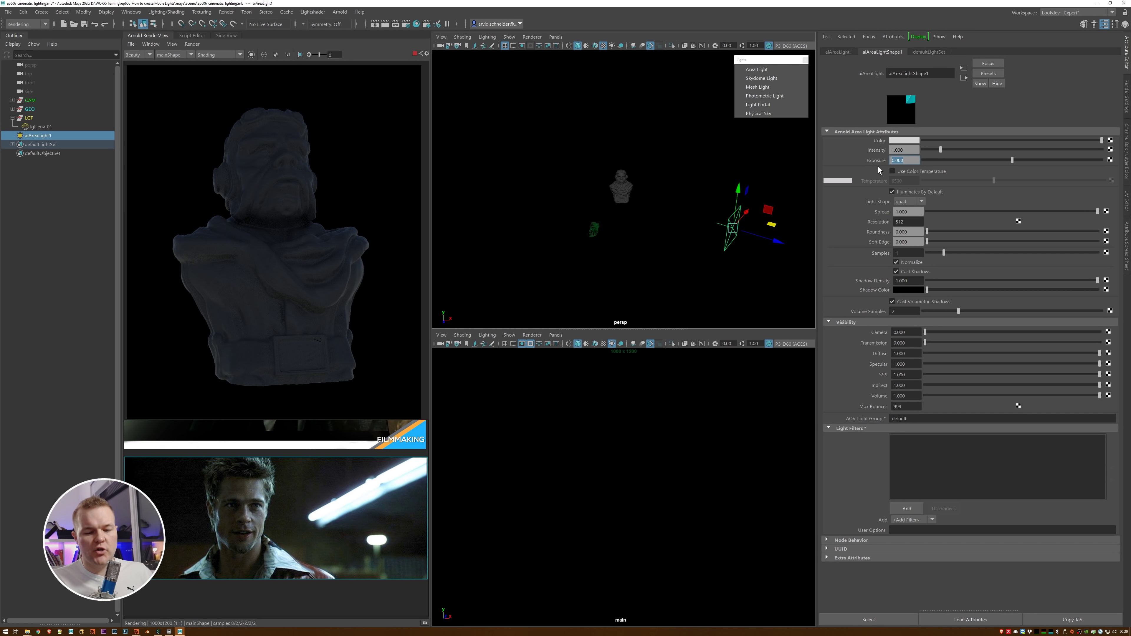
key("Return")
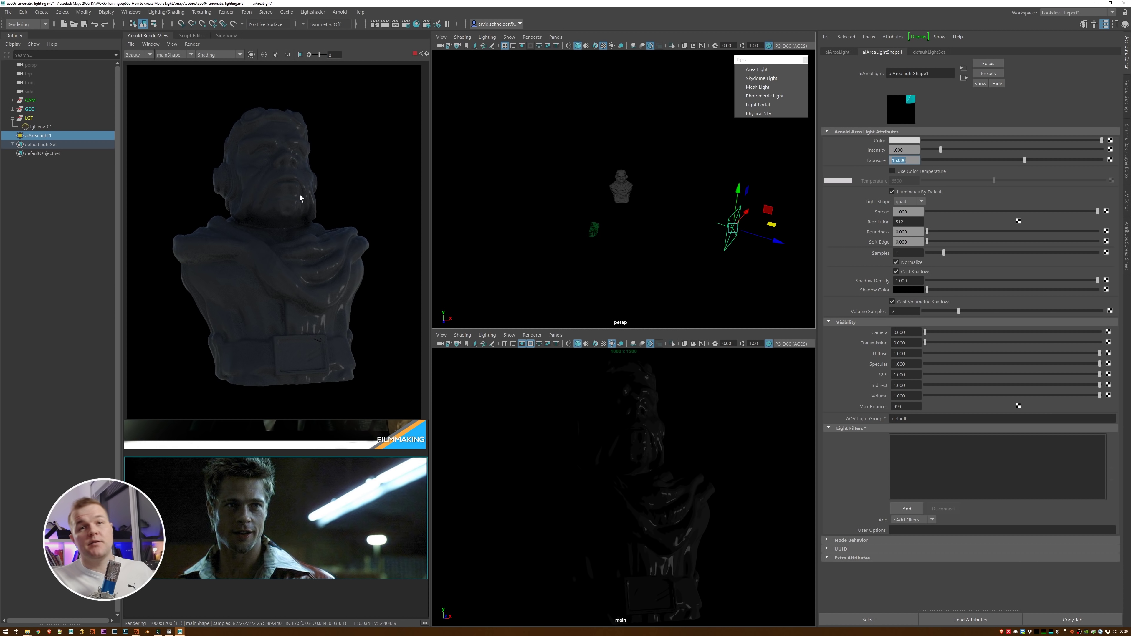
left_click_drag(673, 186, 630, 191, "alt")
type("2")
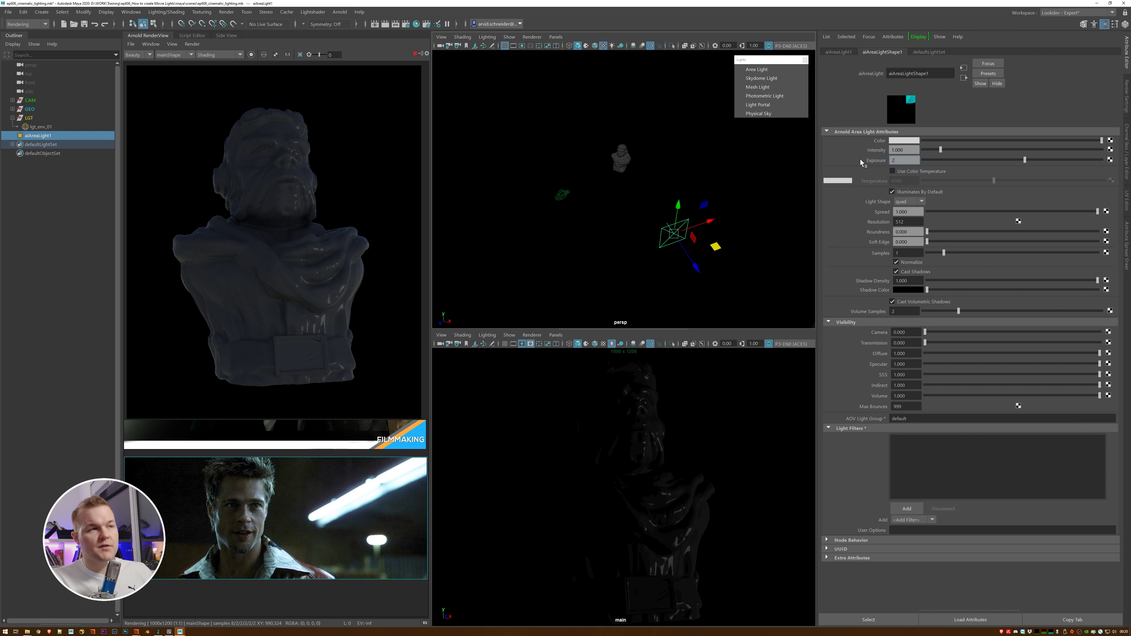
type("0")
key("Return")
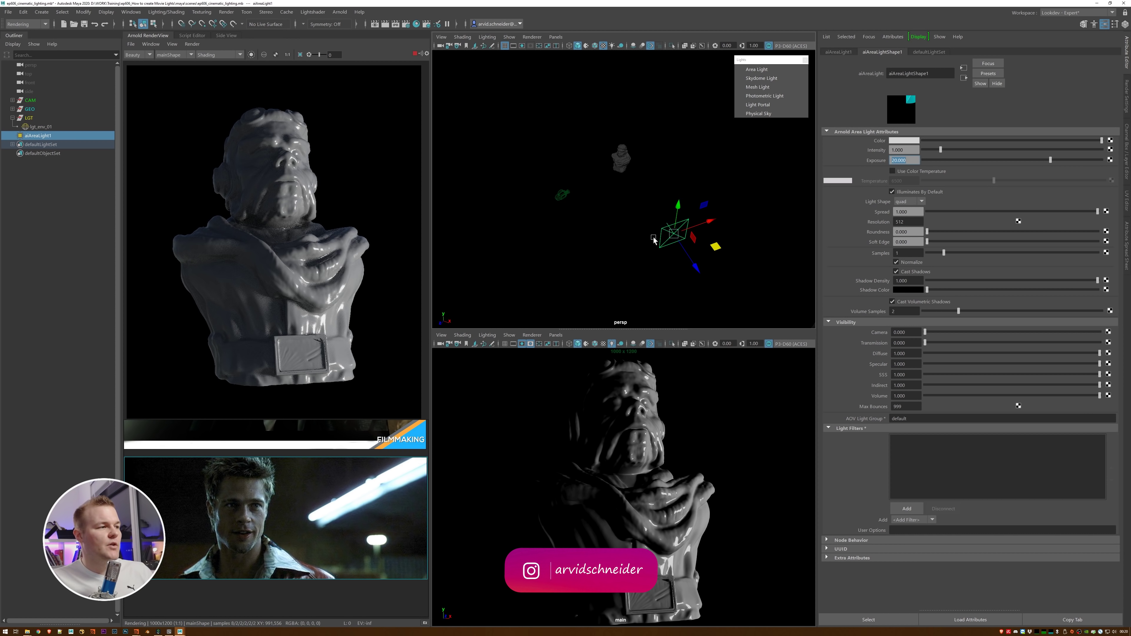
Move the area light farther around the bust's side and raise it, aiming it at the bust as a side key.
mouse_move(671, 212)
left_mouse_down("alt")
mouse_move(679, 192)
mouse_move(677, 205)
left_mouse_up("alt")
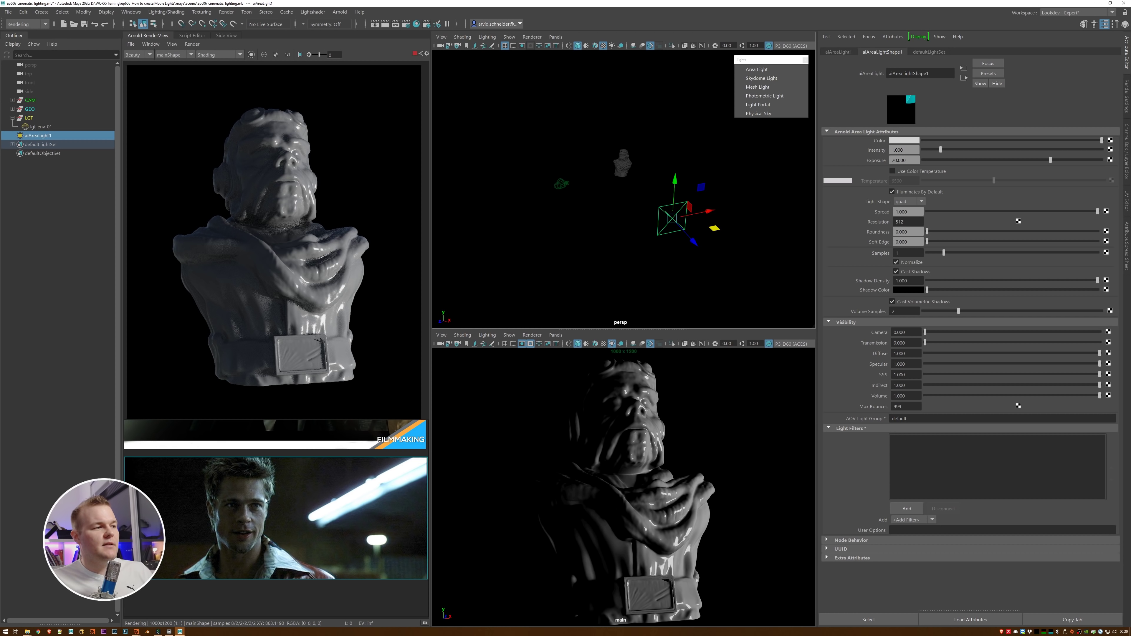
left_click_drag(669, 209, 659, 238, "alt")
left_click_drag(668, 189, 658, 265)
mouse_move(713, 243)
left_mouse_down()
mouse_move(703, 238)
mouse_move(697, 257)
mouse_move(707, 257)
left_mouse_up()
key("e")
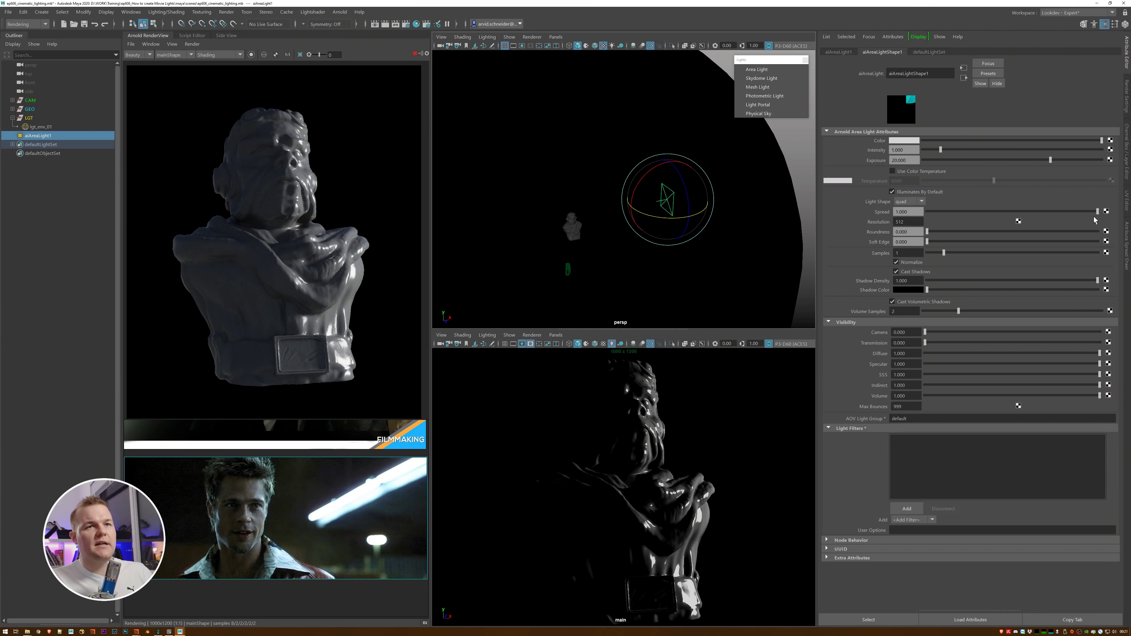
Reduce the area light's spread to about 0.473 and fine-tune its exposure to about 20.05.
left_click_drag(1093, 214, 1007, 212)
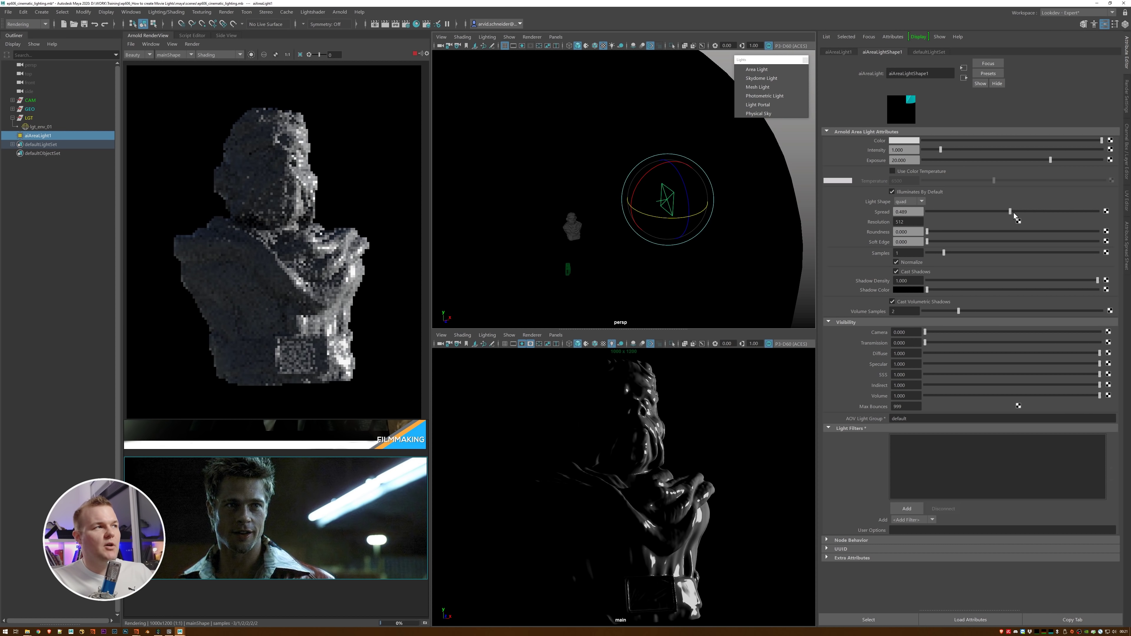
left_click_drag(757, 183, 735, 196, "alt")
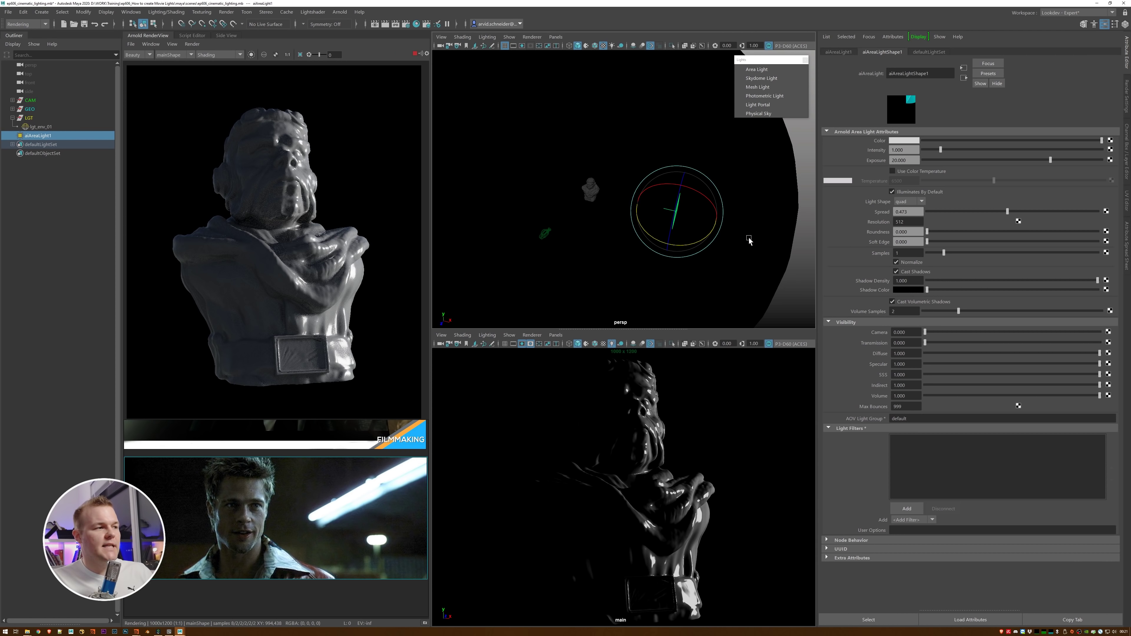
mouse_move(718, 212)
left_mouse_down("alt")
mouse_move(748, 181)
mouse_move(691, 171)
mouse_move(717, 218)
left_mouse_up("alt")
key("w")
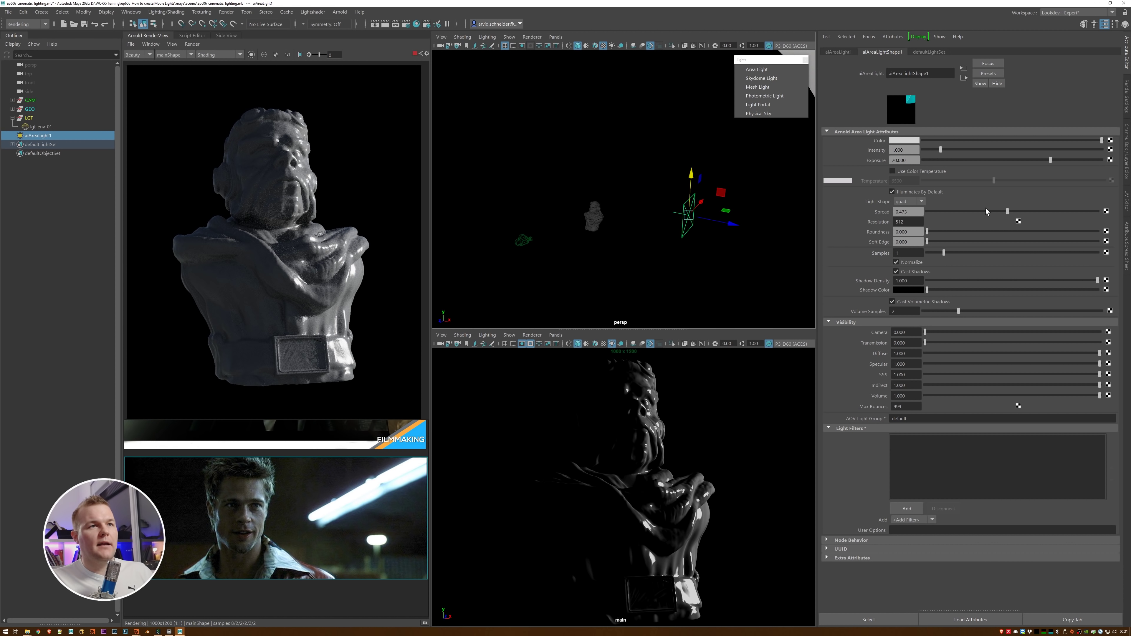
left_click_drag(1050, 157, 1050, 158)
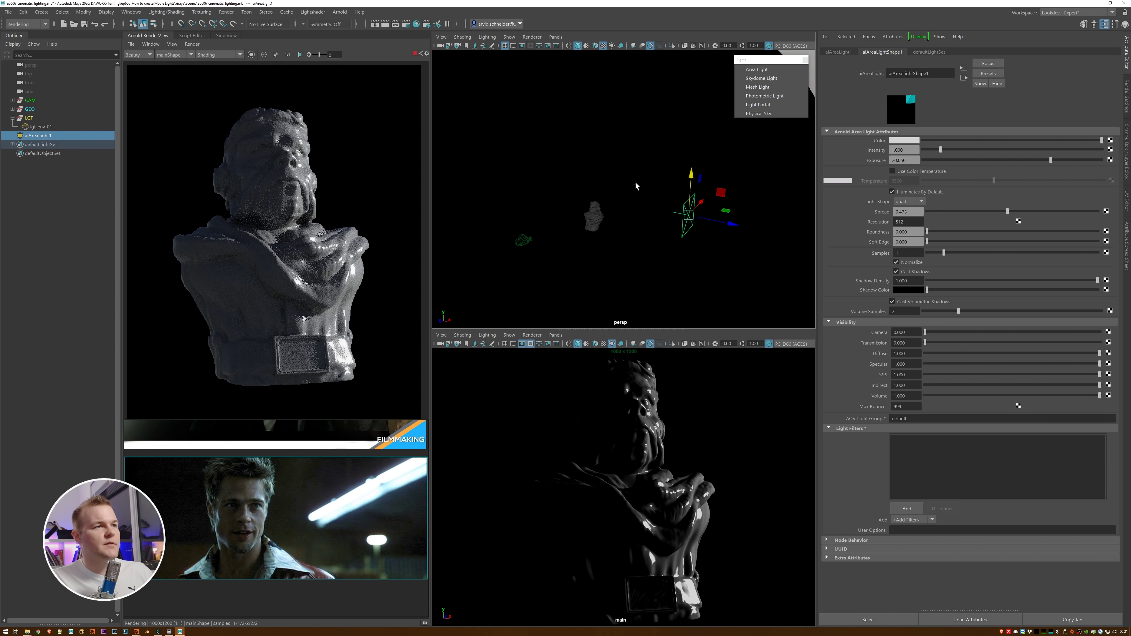
Raise the roughness slightly in the bust's aiStandardSurface shader to soften its highlights.
left_click(591, 225)
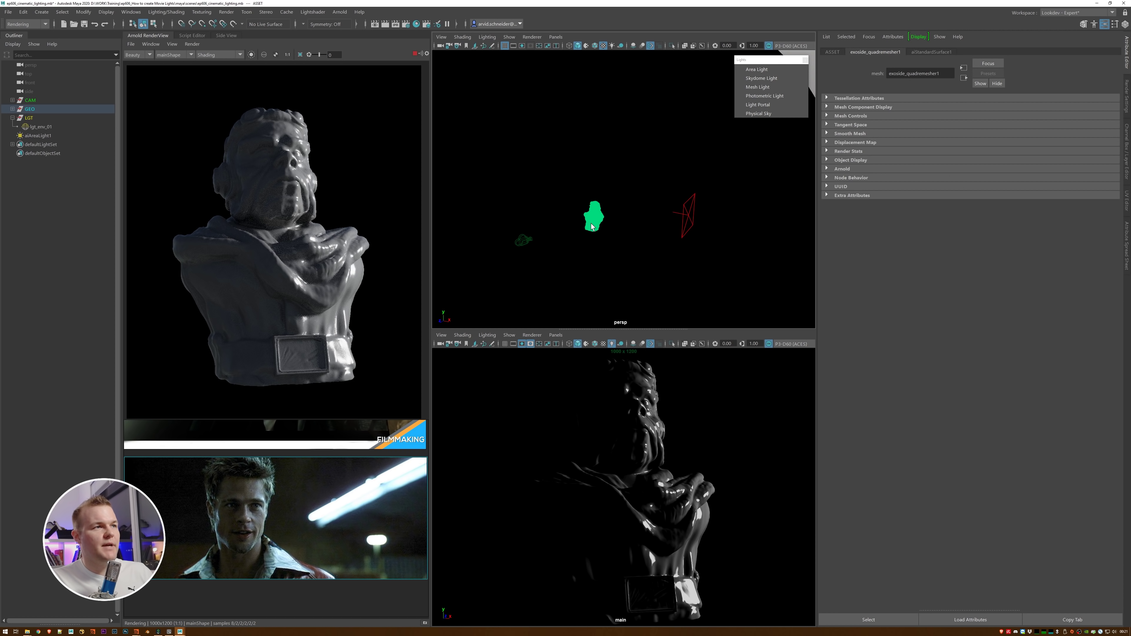
left_click(930, 52)
left_click_drag(981, 220, 988, 220)
Enable color temperature on the area light and set it to 7300 for a cooler light.
left_click_drag(665, 215, 724, 234)
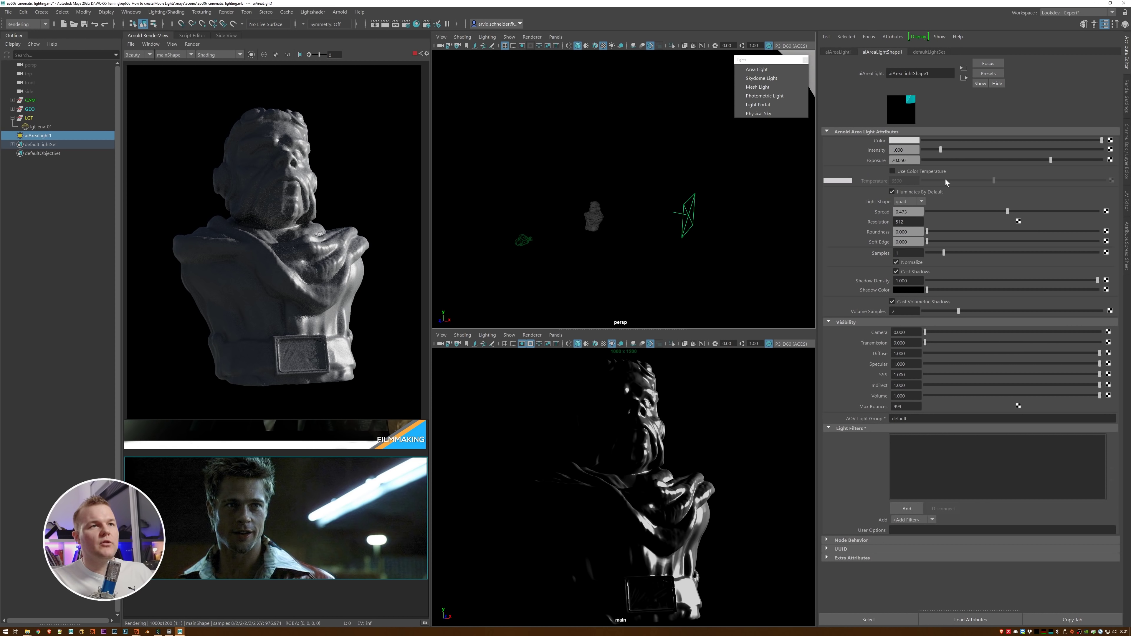
left_click(893, 171)
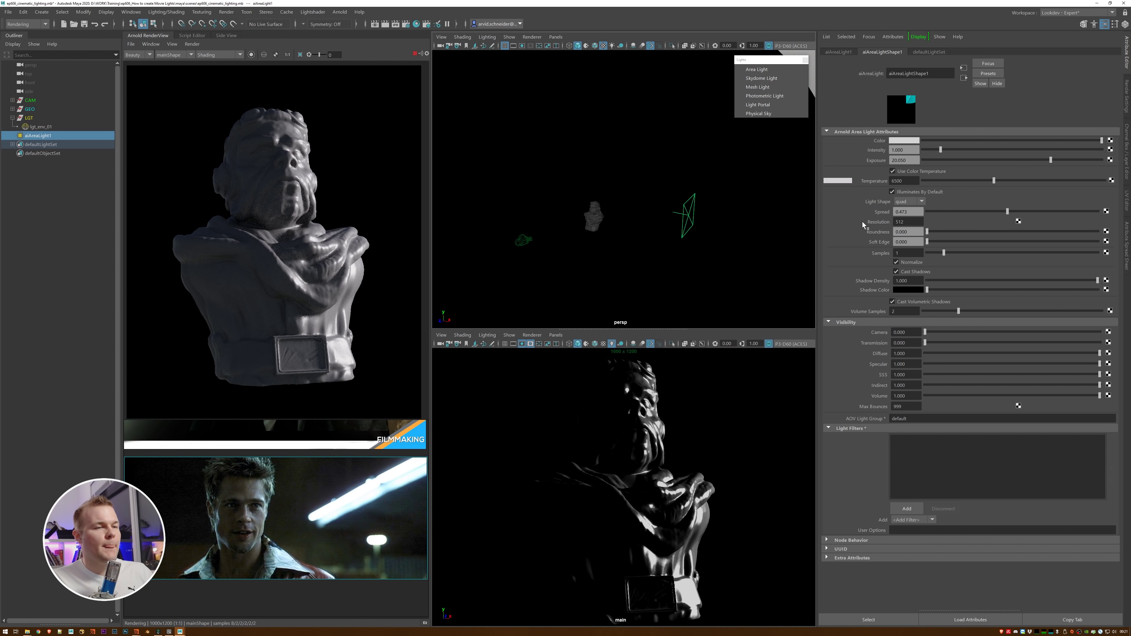
left_click_drag(992, 183, 997, 184)
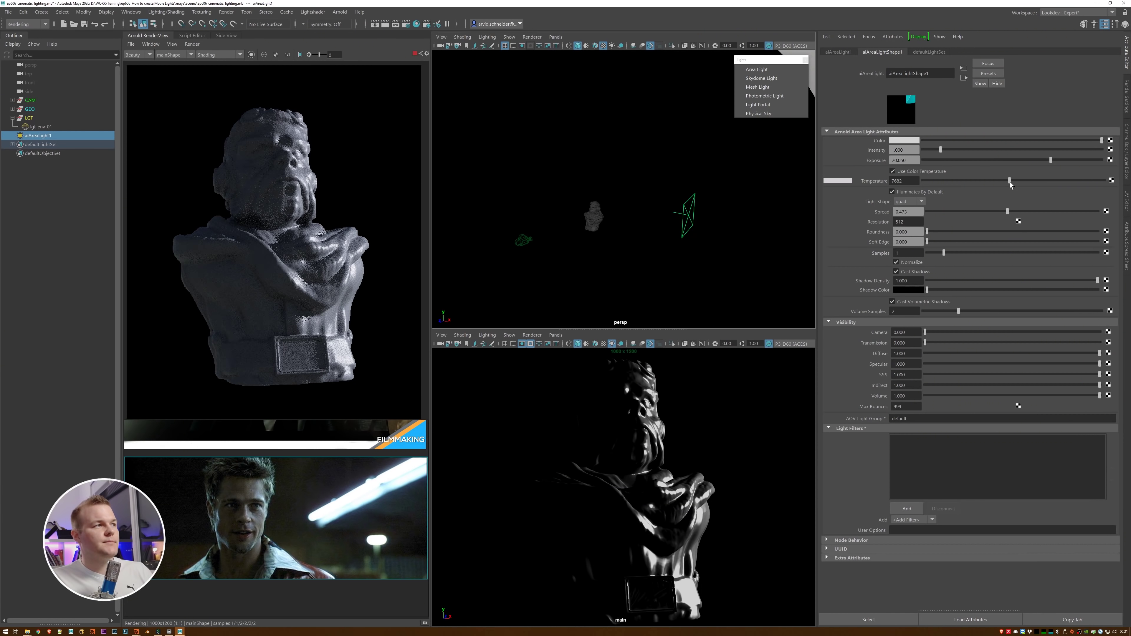
left_click_drag(1009, 182, 1006, 182)
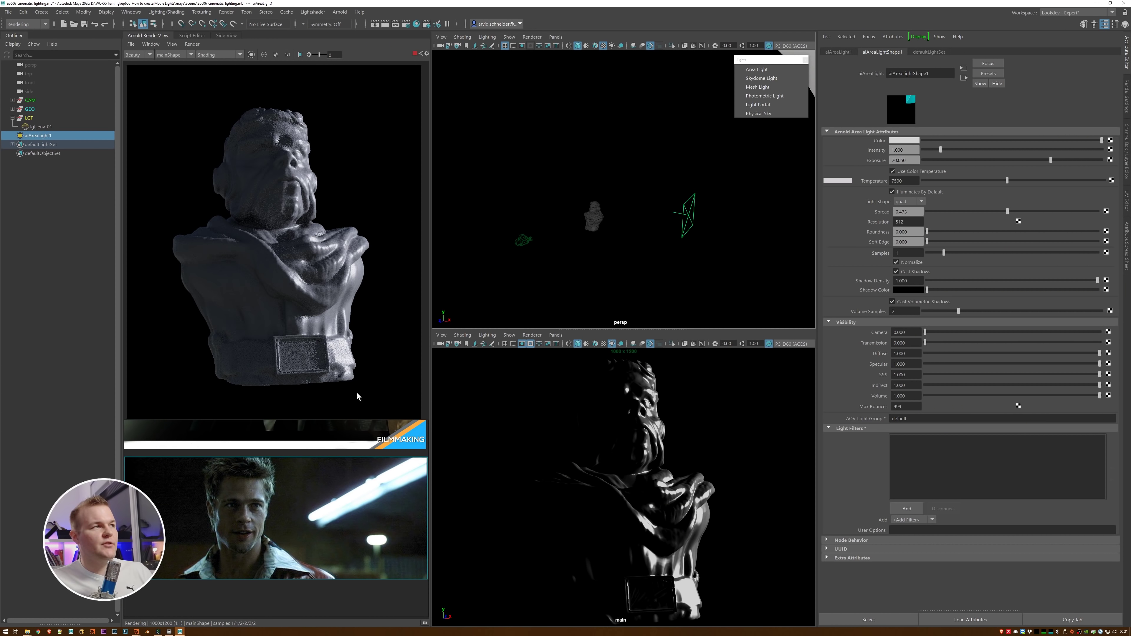
Adjust the area light's position beside the bust.
left_click_drag(678, 189, 663, 227, "alt")
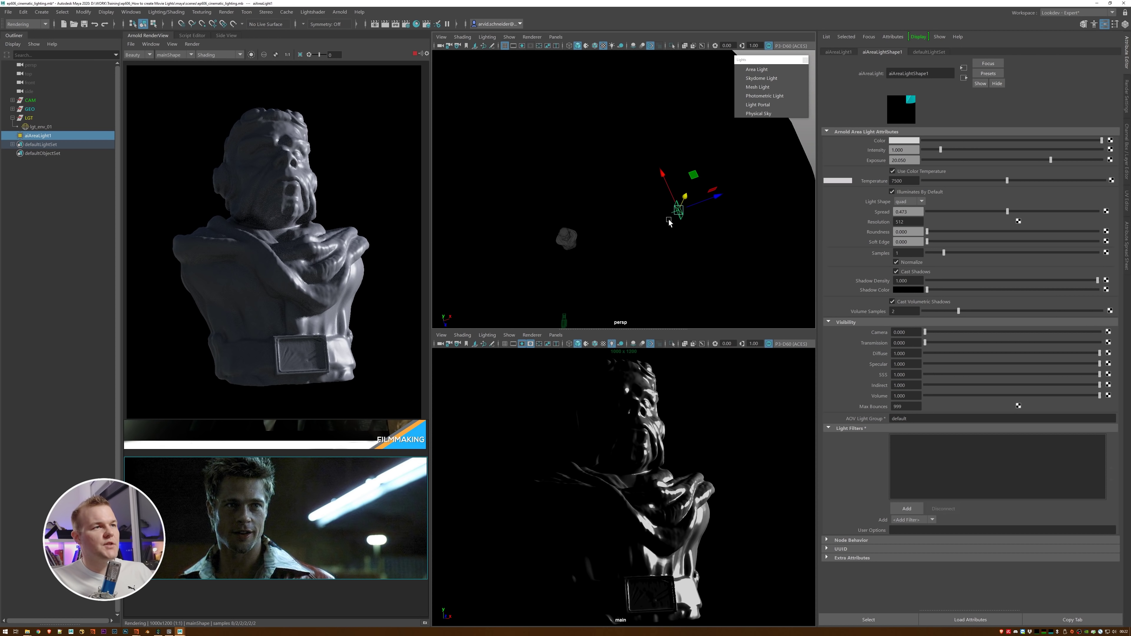
mouse_move(680, 184)
left_mouse_down()
mouse_move(684, 154)
mouse_move(615, 128)
mouse_move(670, 172)
left_mouse_up()
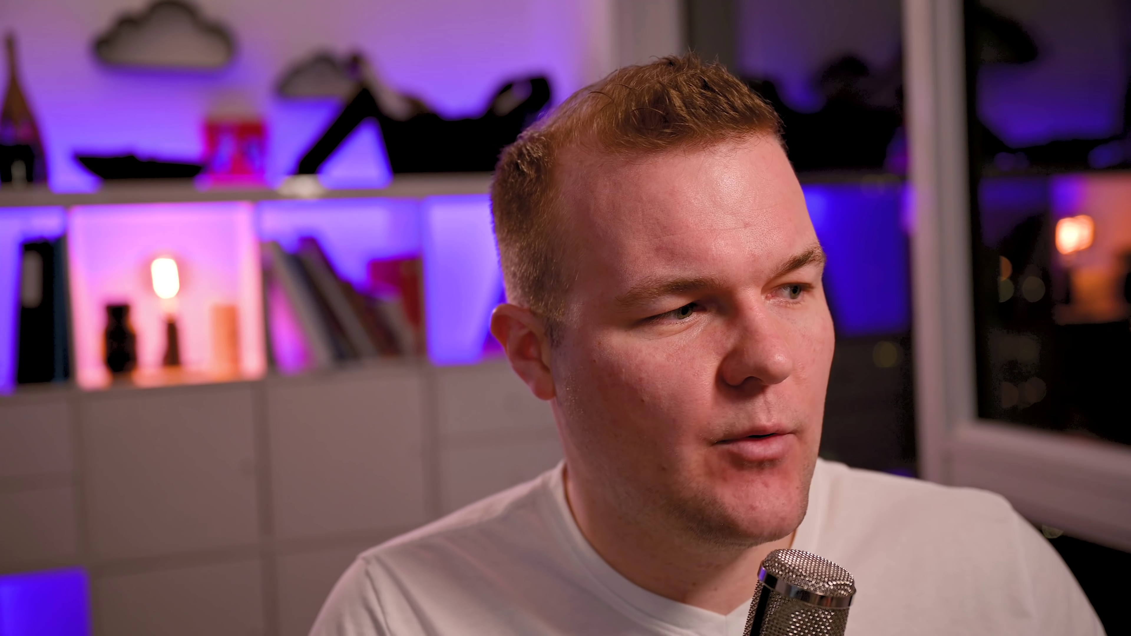
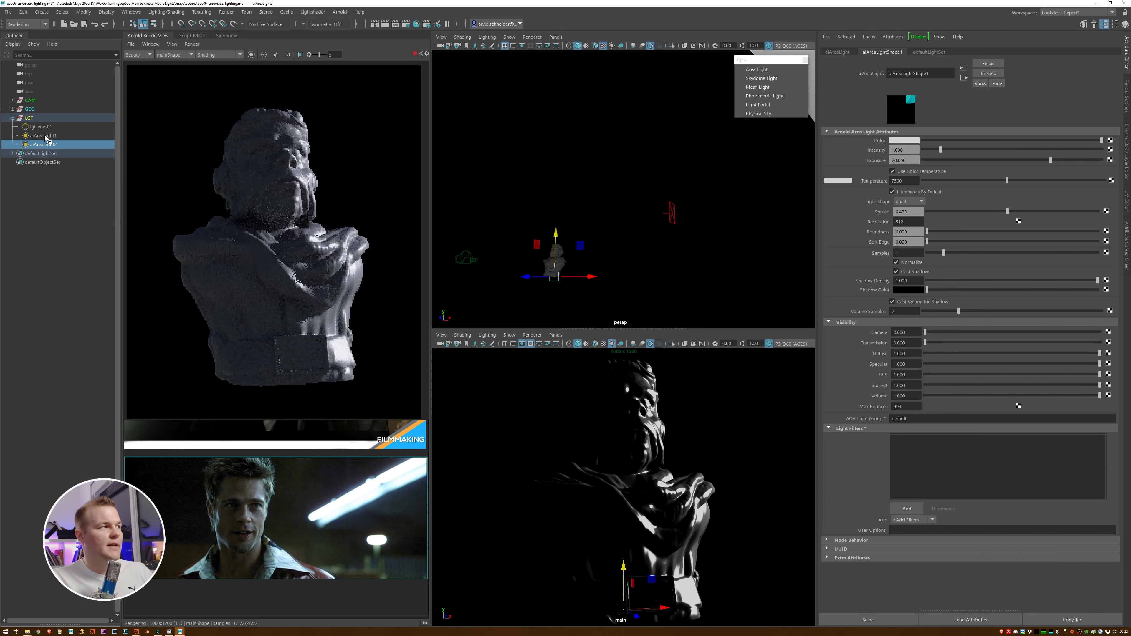
Rename the two area lights in the light group lgt_key_01 and lgt_rim_01.
double_click(49, 136)
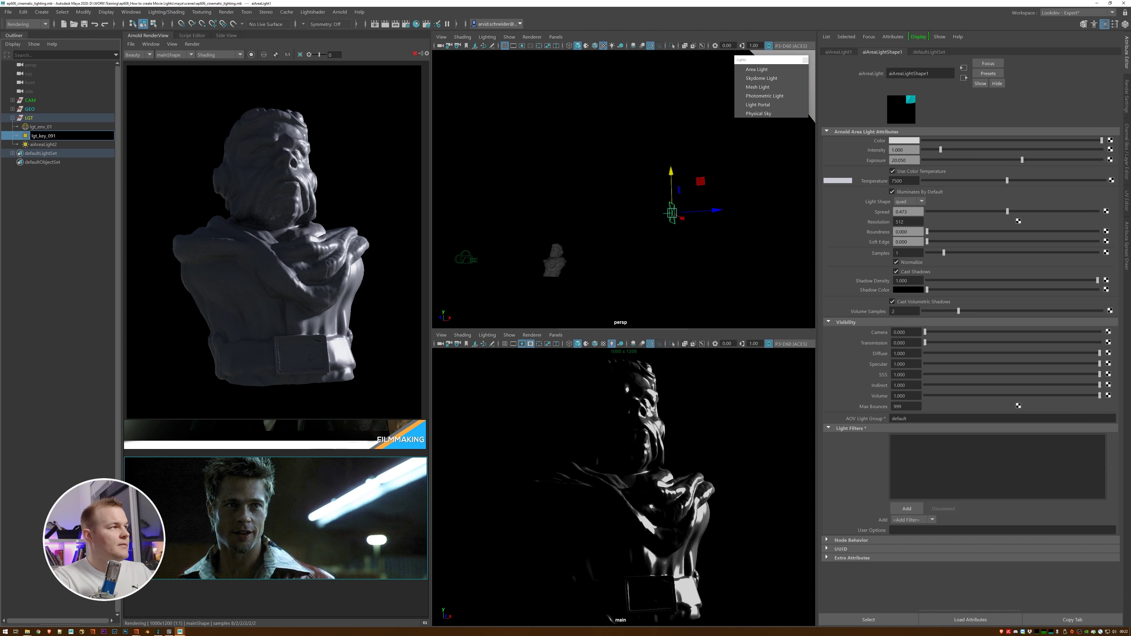
type("1")
key("Return")
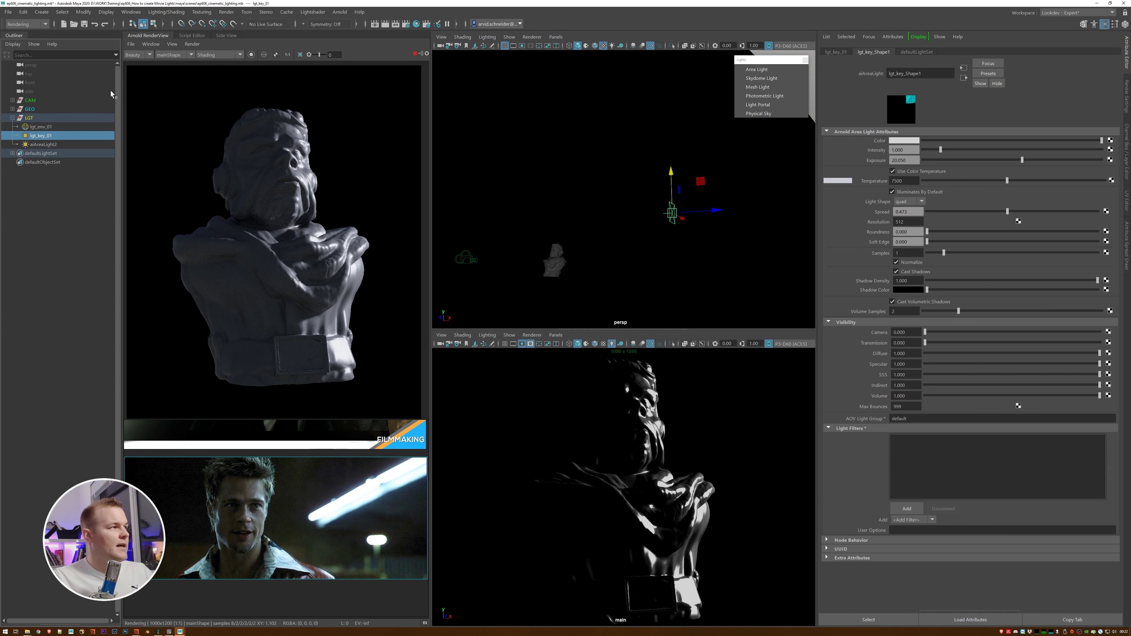
double_click(48, 144)
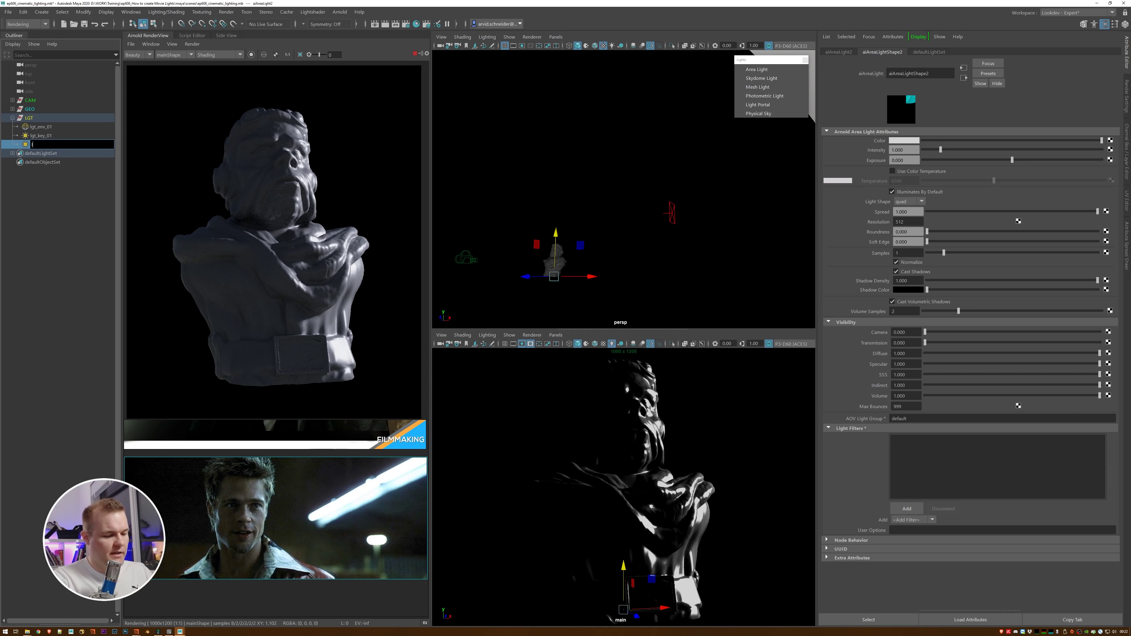
type("lgt_rim_0")
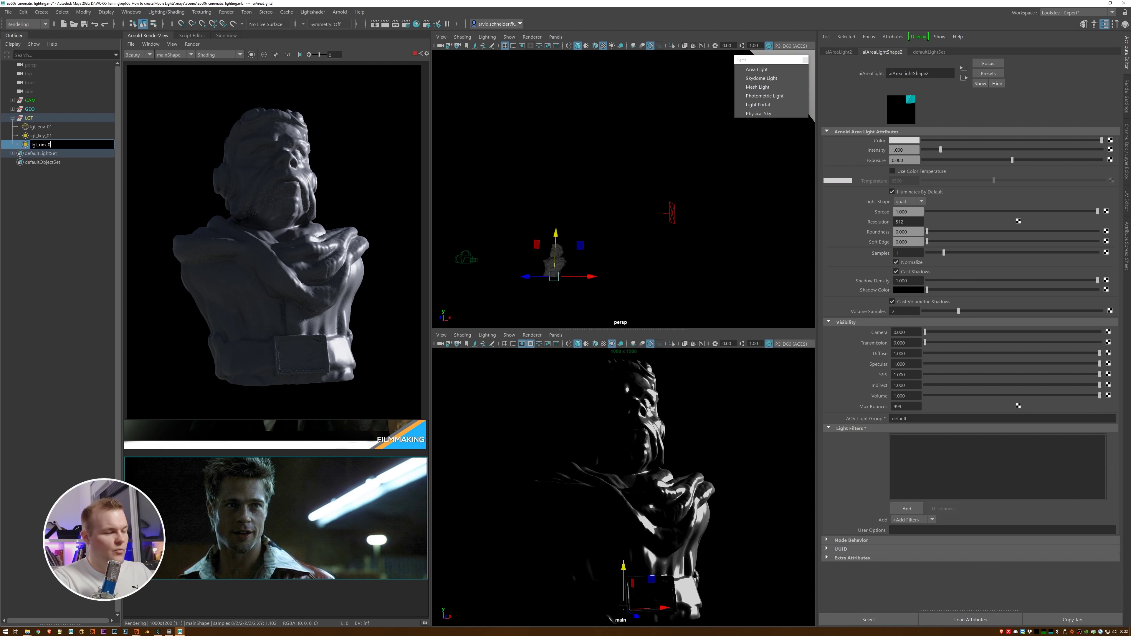
type("1")
key("Return")
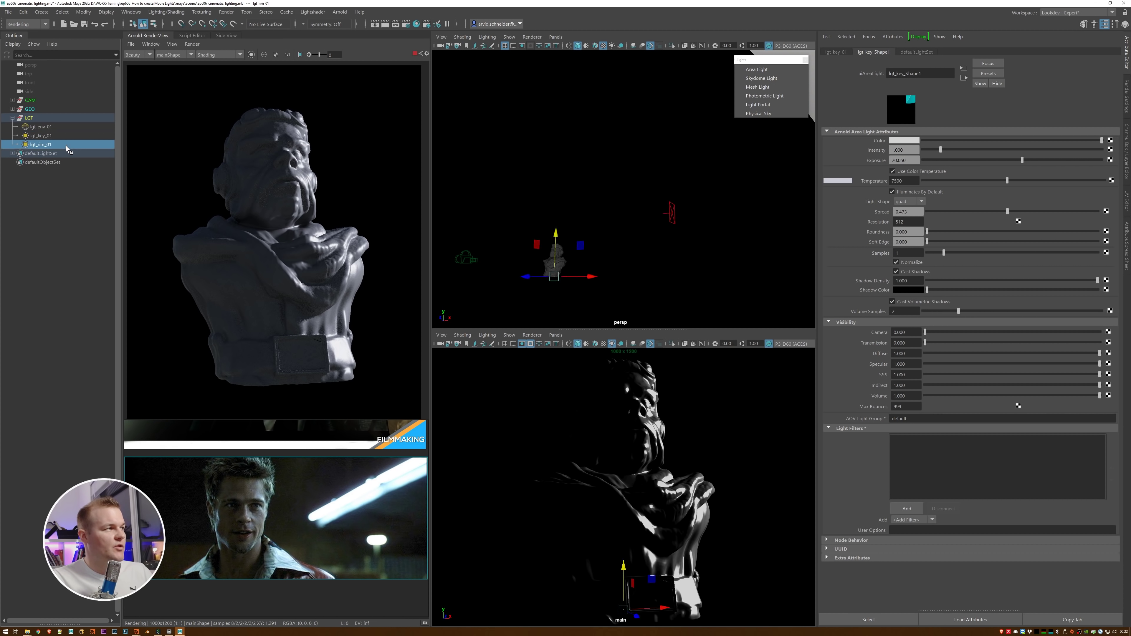
Set the rim light's exposure to 15 and place the light behind the bust, opposite the camera and raised above the floor.
left_click_drag(529, 172, 585, 229, "alt")
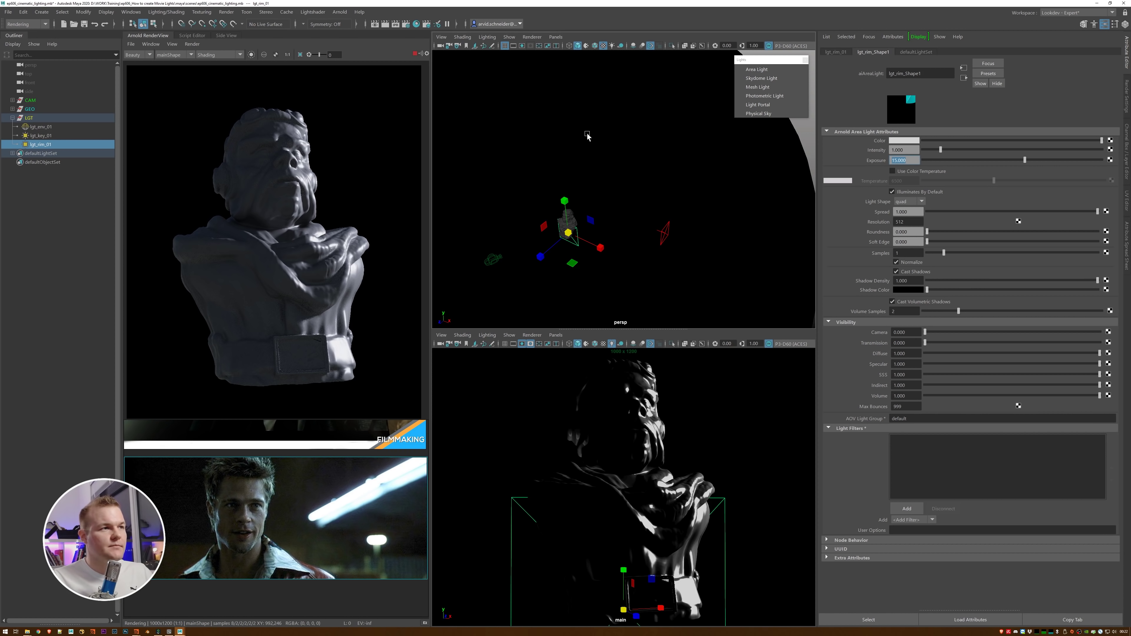
left_click_drag(587, 134, 689, 201, "alt")
key("w")
mouse_move(632, 228)
left_mouse_down()
mouse_move(619, 250)
mouse_move(588, 249)
mouse_move(574, 218)
mouse_move(633, 258)
mouse_move(547, 268)
left_mouse_up()
key("e")
key("w")
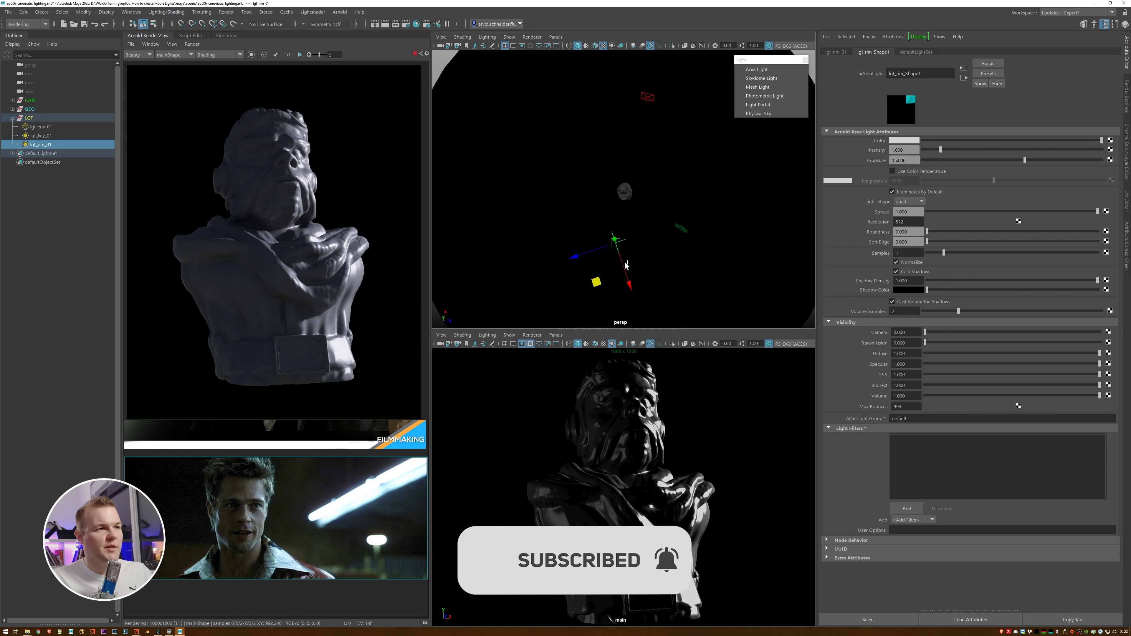
left_click_drag(596, 285, 561, 164)
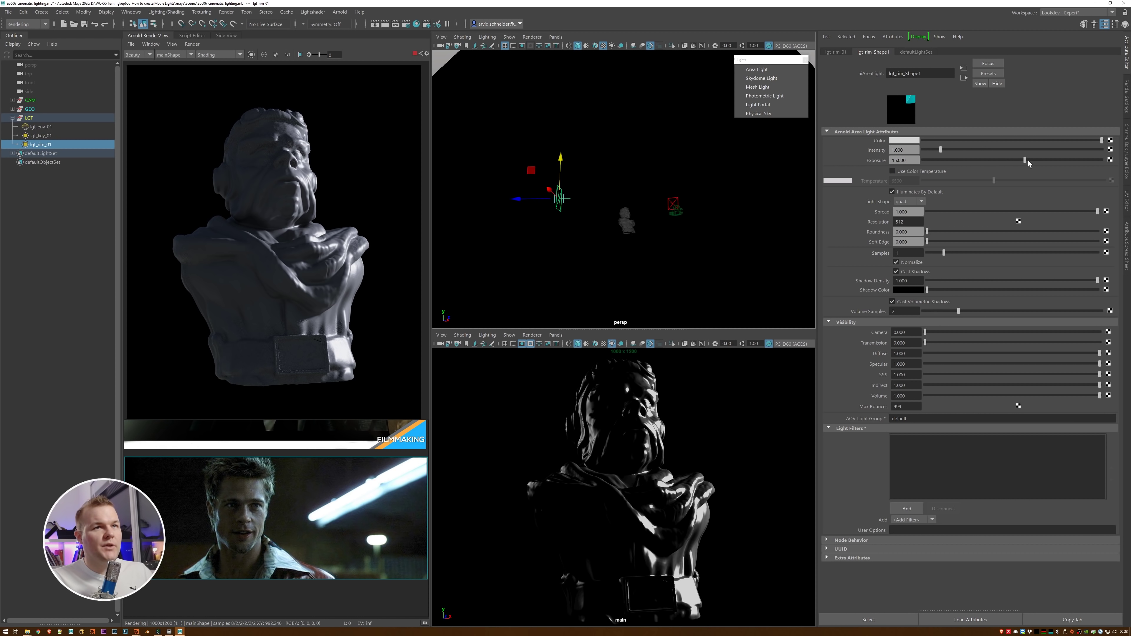
Raise the rim light's exposure to about 19.876 and refresh the Arnold render.
left_click_drag(1025, 160, 1049, 160)
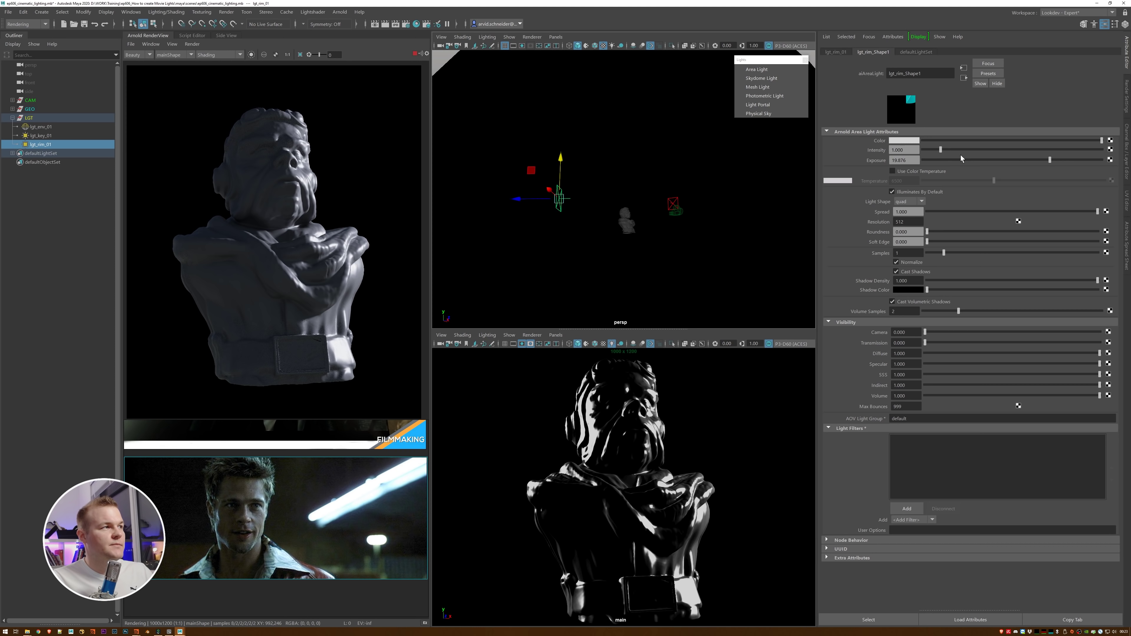
left_click(192, 44)
left_click(205, 108)
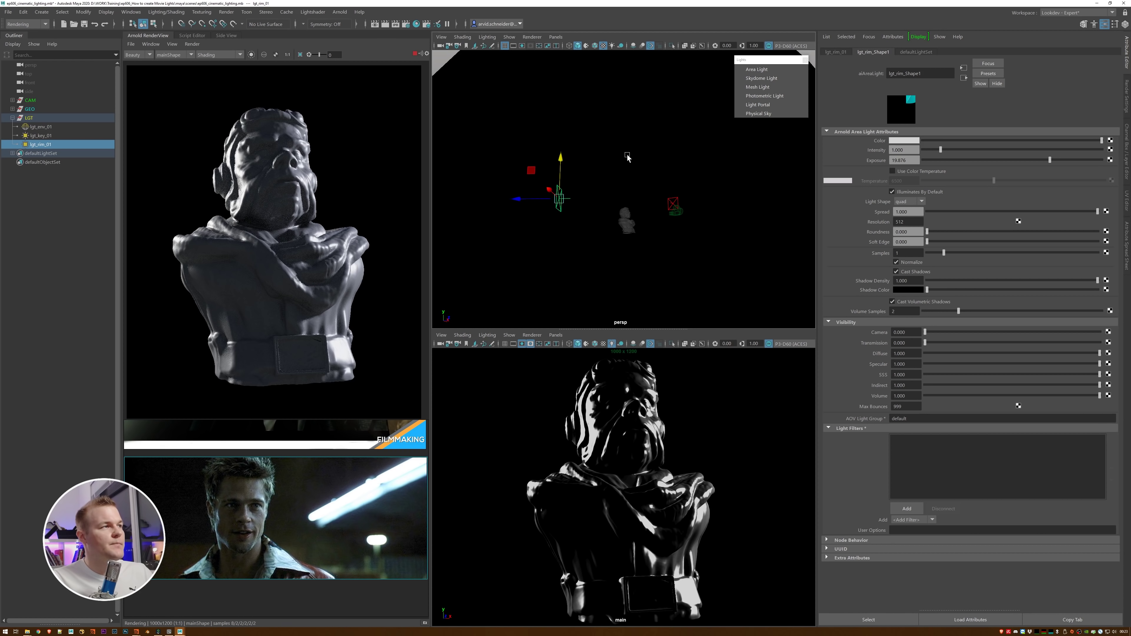
Adjust the rim light's height behind the bust and reduce its exposure to about 15.942.
left_click_drag(562, 155, 566, 173)
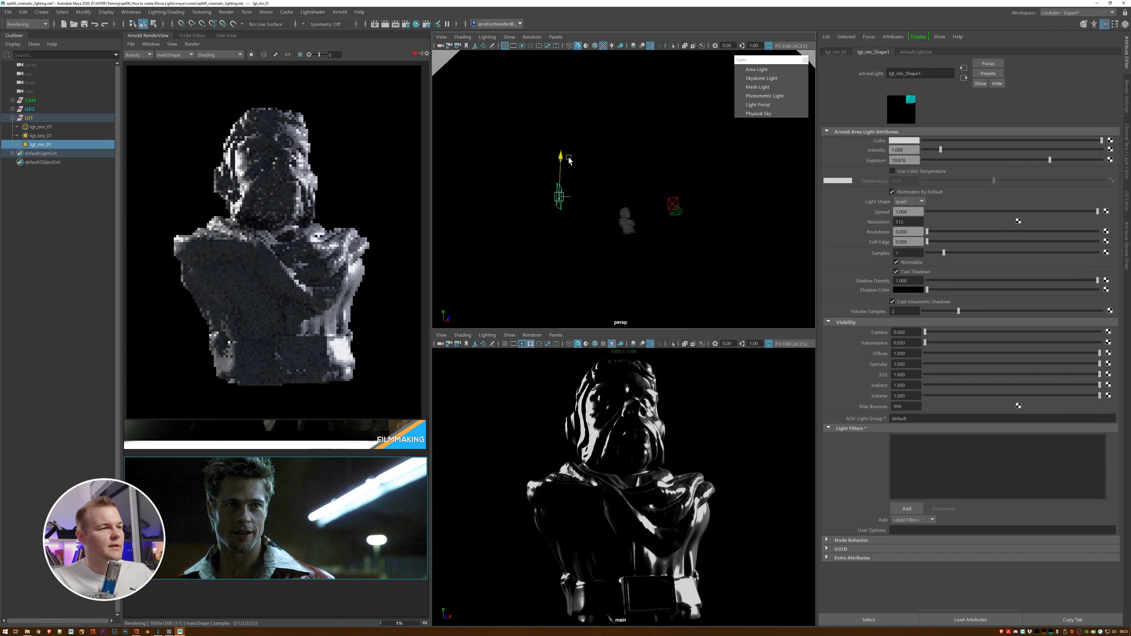
mouse_move(566, 173)
left_mouse_down("alt")
mouse_move(654, 203)
mouse_move(679, 239)
mouse_move(612, 247)
mouse_move(663, 184)
mouse_move(646, 207)
mouse_move(587, 173)
left_mouse_up("alt")
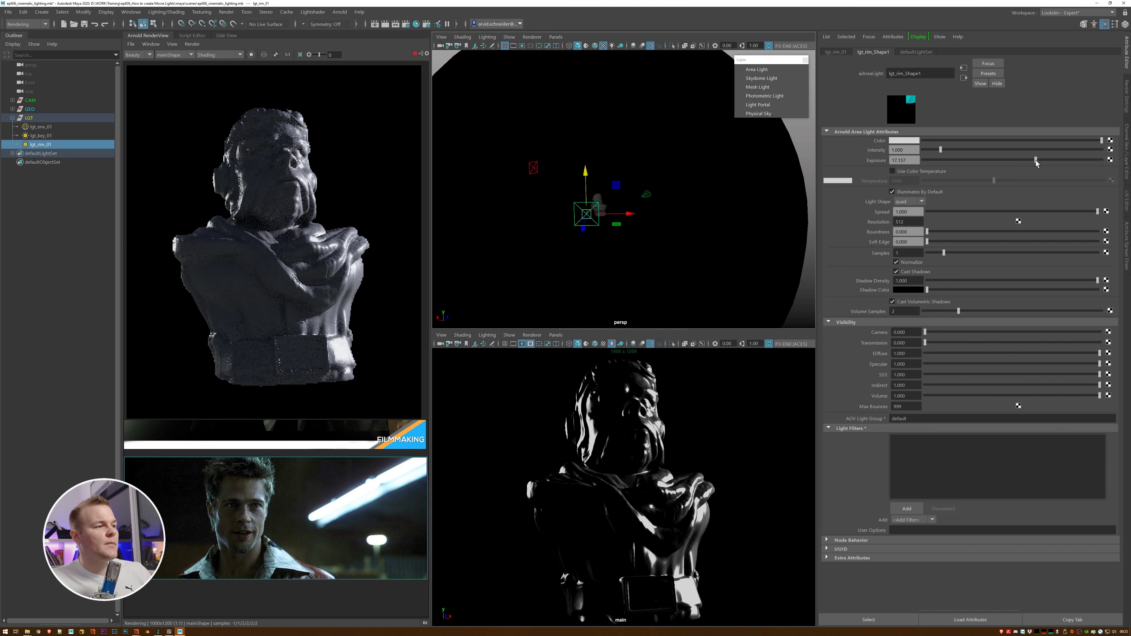
left_click_drag(1036, 160, 1029, 161)
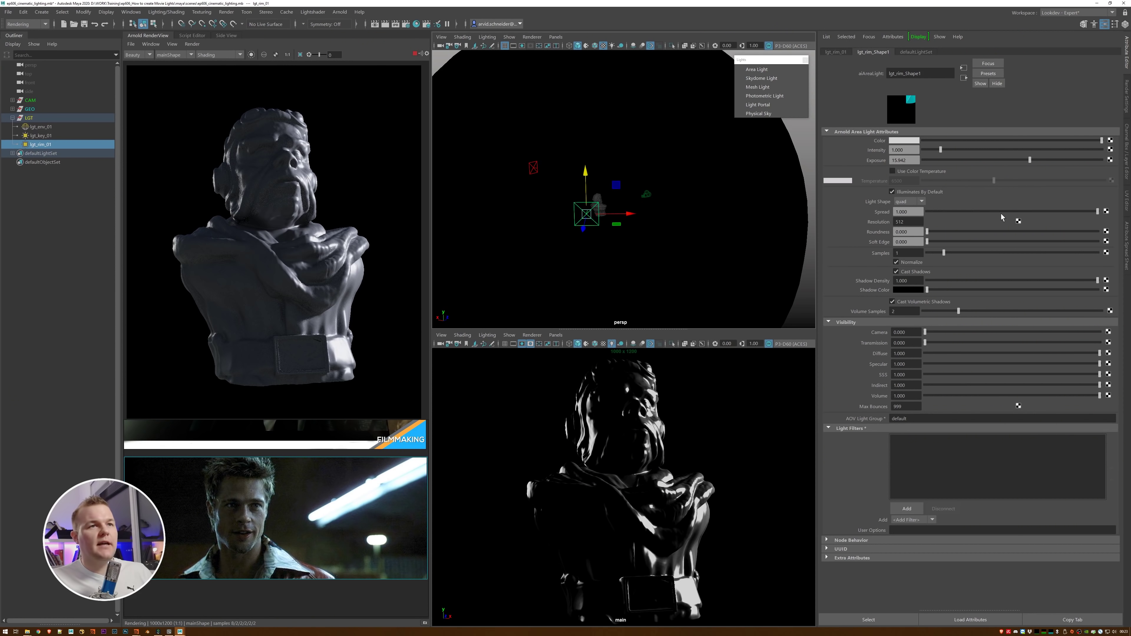
Enable color temperature on the rim light and set it to about 12800 for a cold blue edge.
left_click(892, 171)
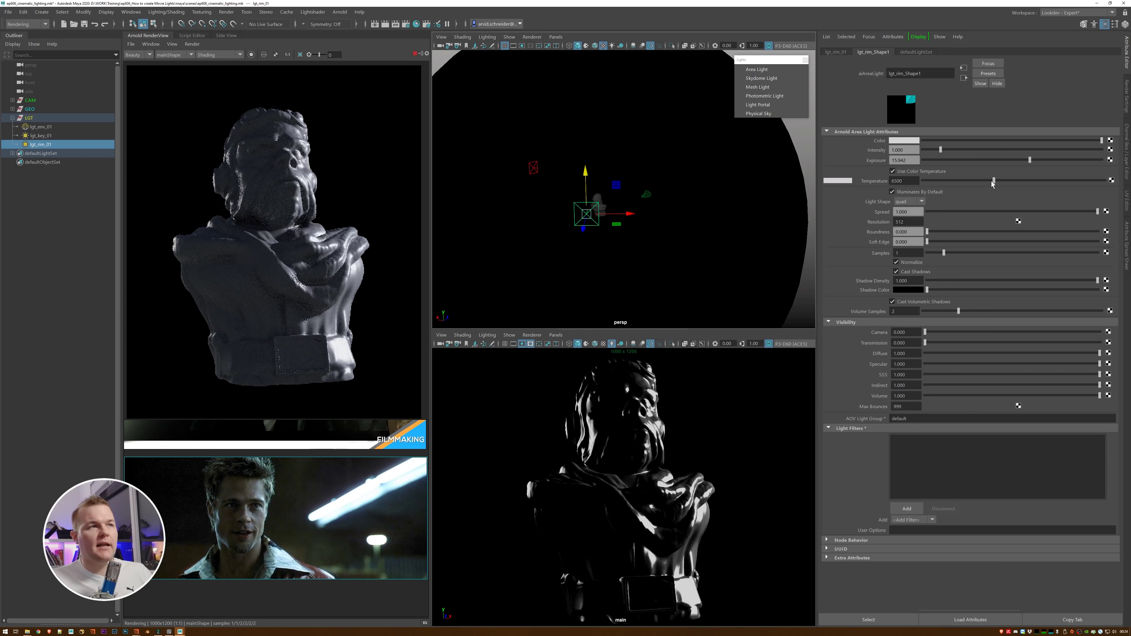
mouse_move(993, 181)
left_mouse_down()
mouse_move(963, 181)
mouse_move(986, 181)
left_mouse_up()
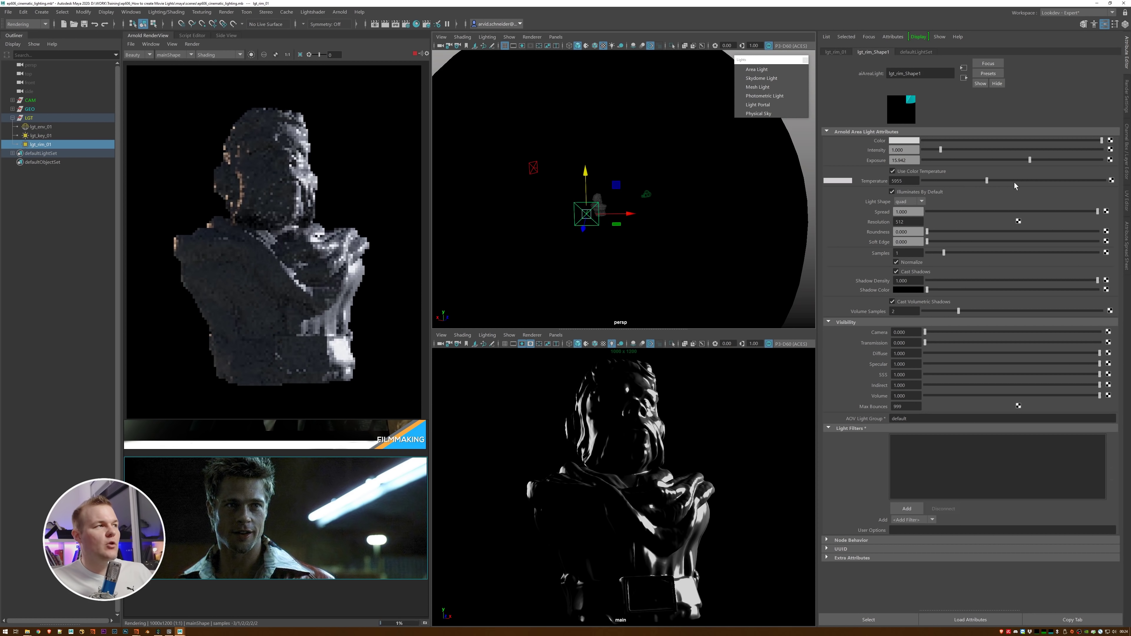
left_click_drag(1070, 187, 1075, 188)
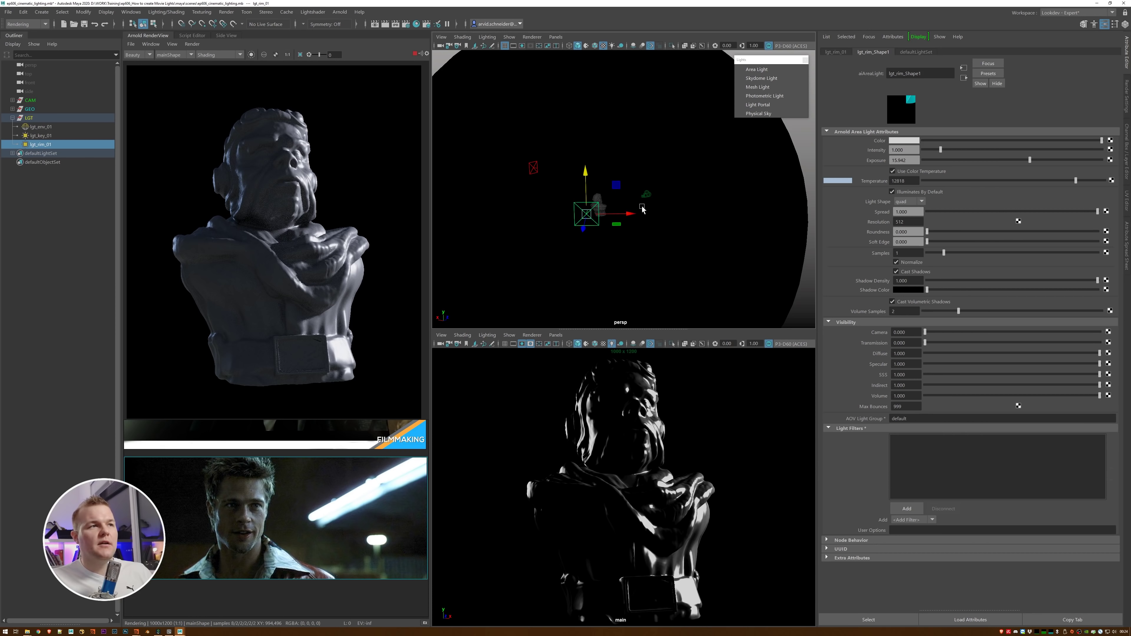
Replace the key light's color temperature with a pale green color of hue about 156, and lower its exposure to about 19.124.
left_click_drag(640, 198, 588, 206, "alt")
left_click(672, 115)
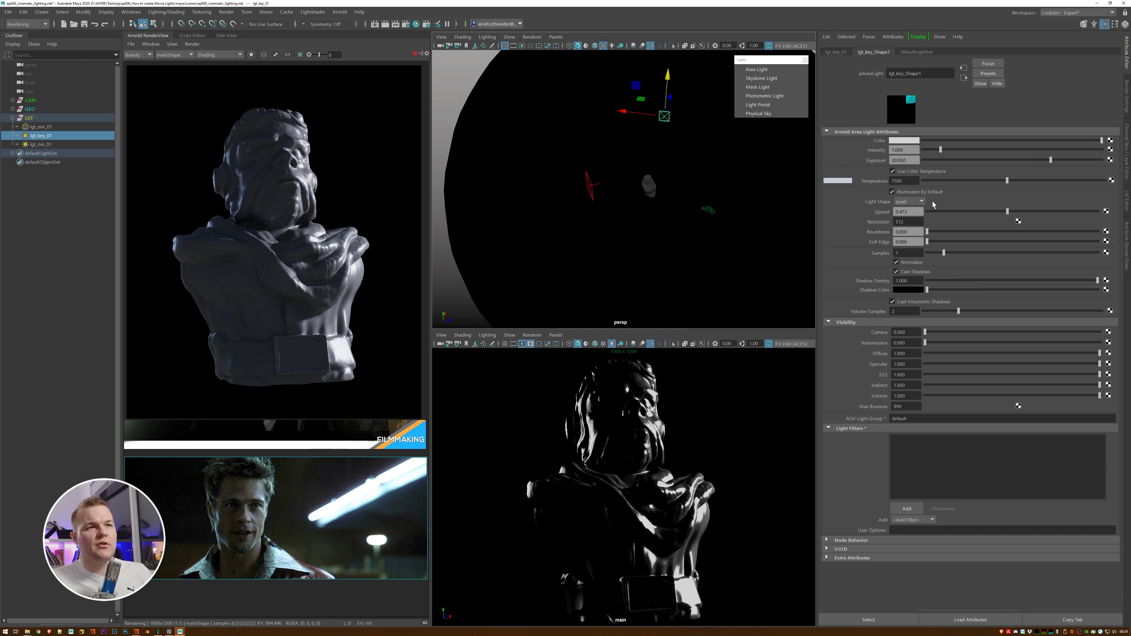
left_click(915, 172)
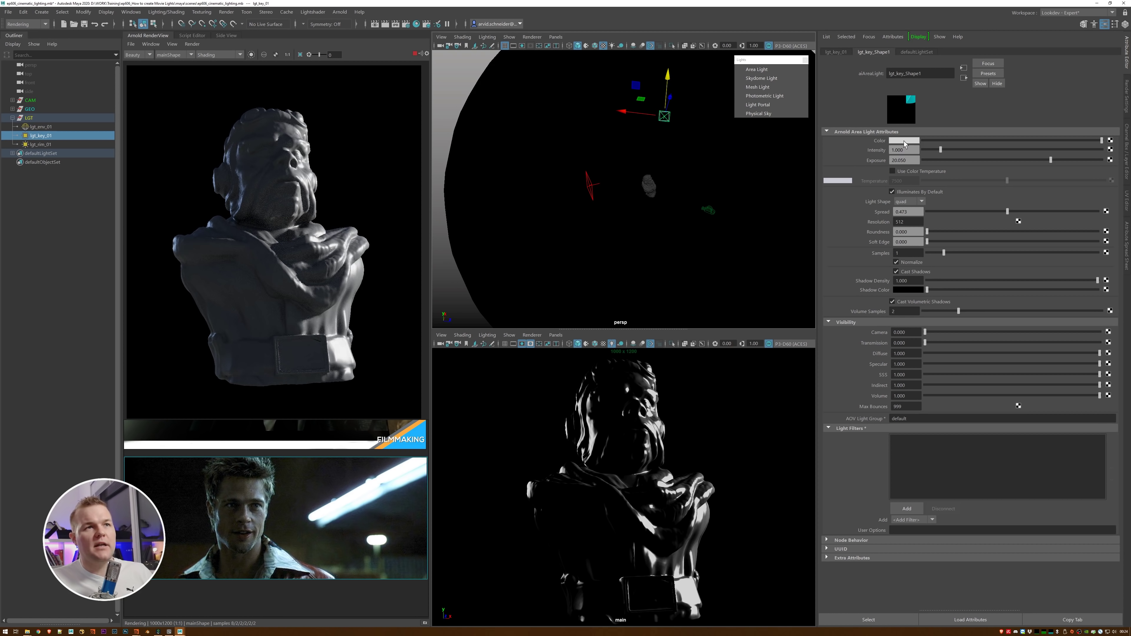
left_click(904, 141)
left_click_drag(851, 170, 876, 170)
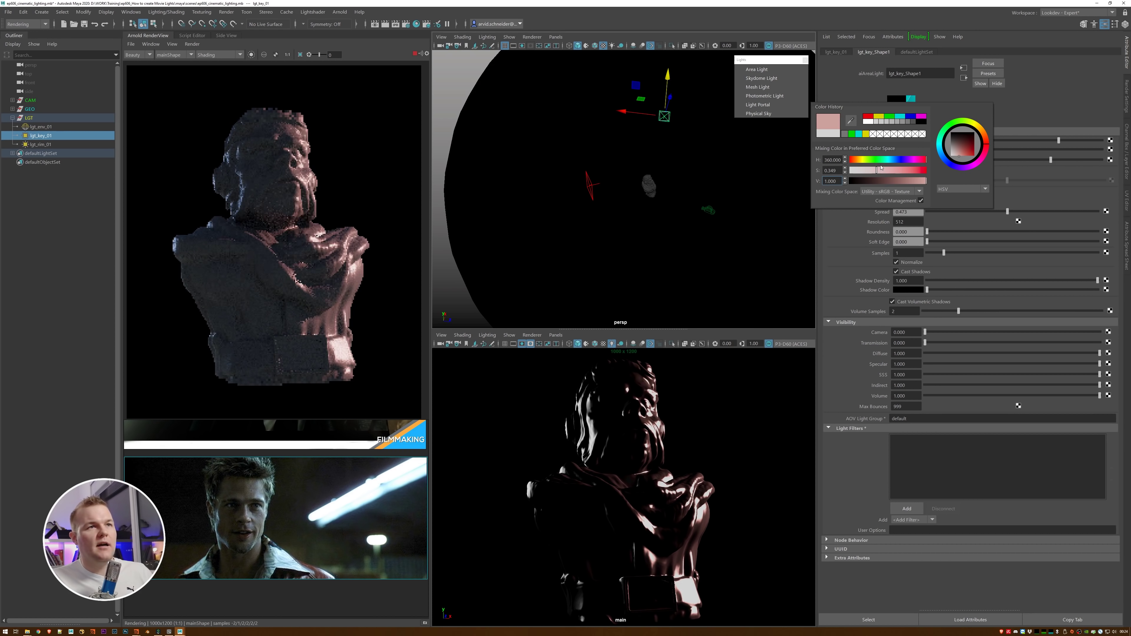
left_click_drag(971, 135, 940, 136)
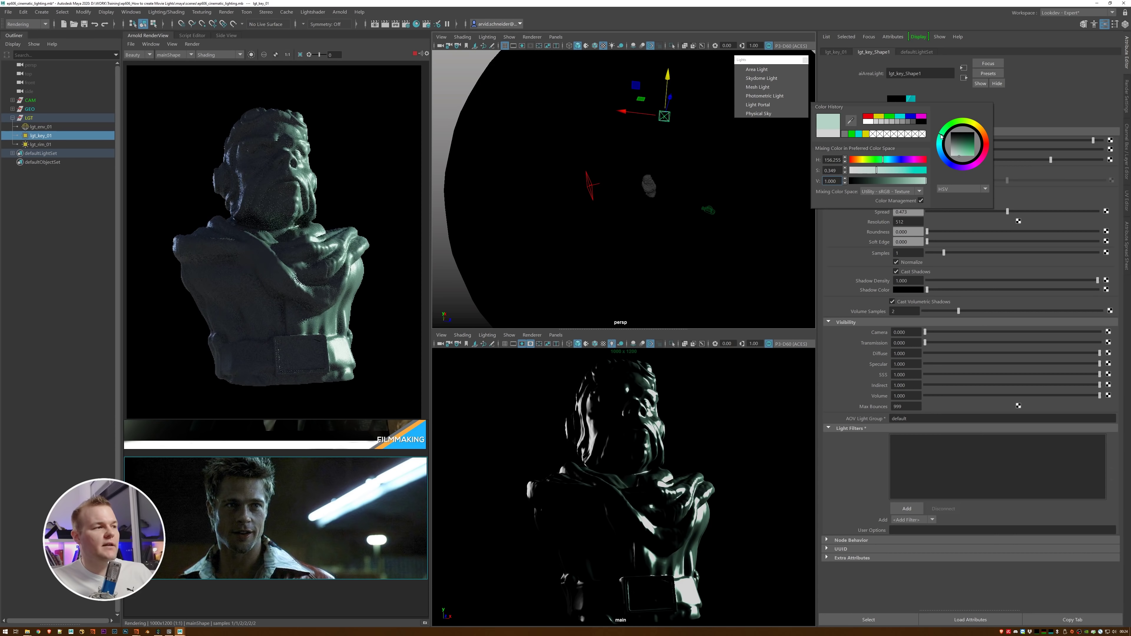
left_click_drag(875, 170, 868, 171)
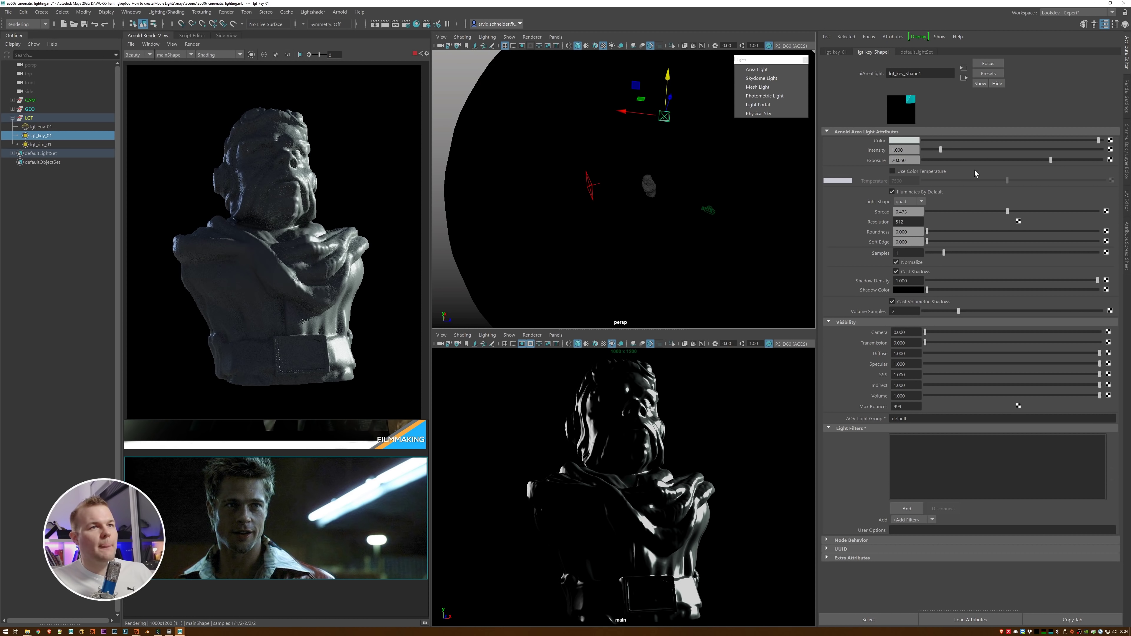
left_click_drag(1049, 161, 1046, 161)
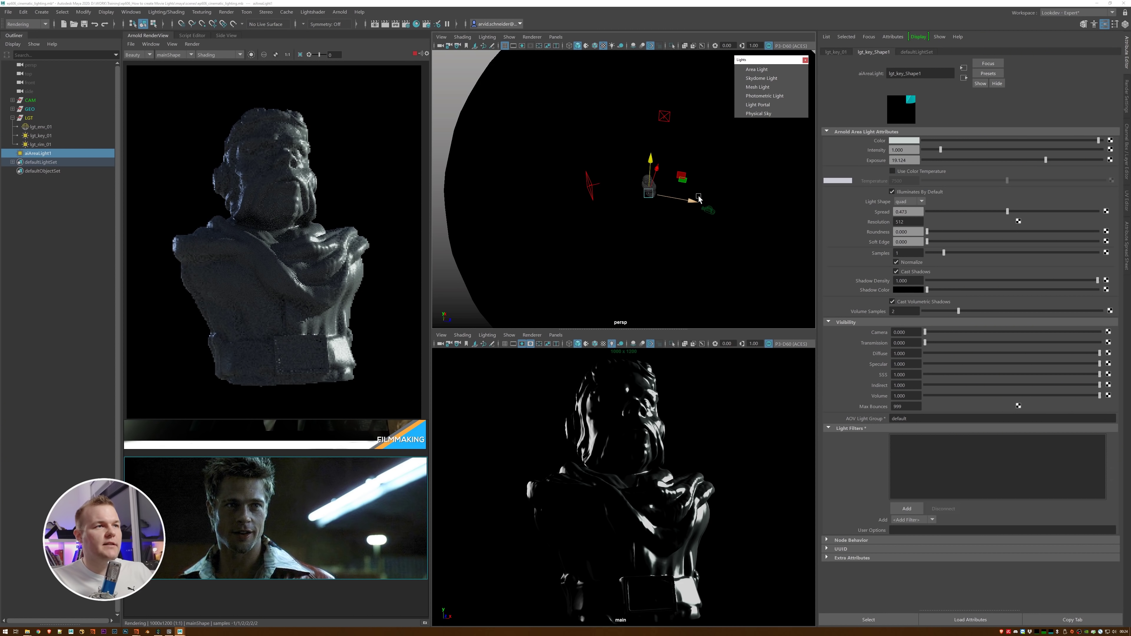
Position the new area light low in front of the bust and rotate it to aim up at the figure.
left_click_drag(696, 202, 709, 180, "alt")
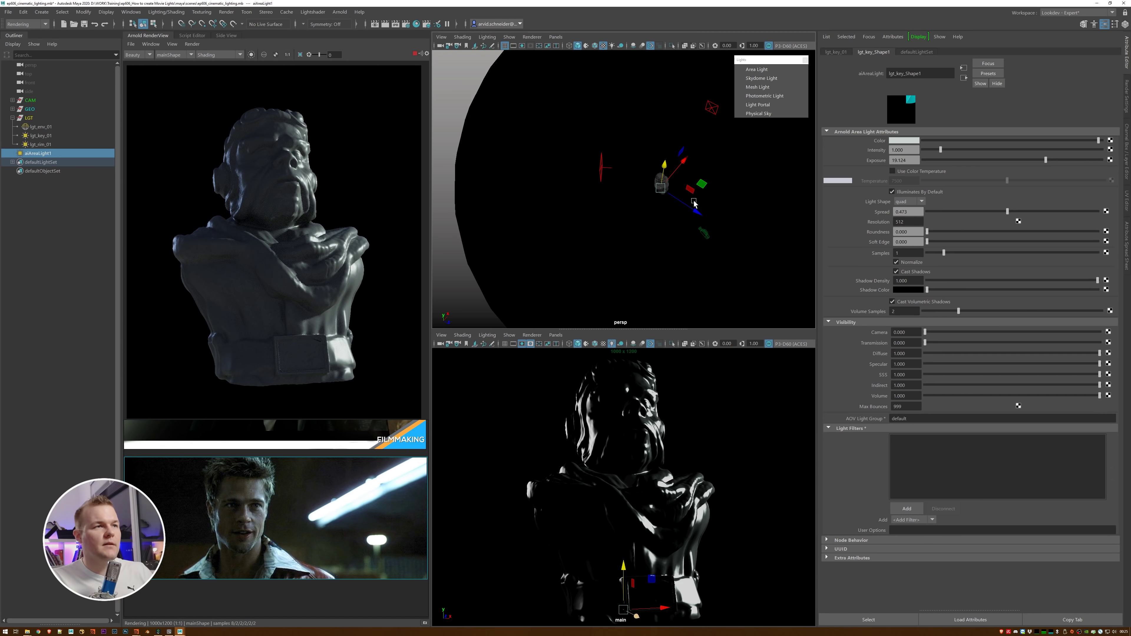
left_click(698, 206)
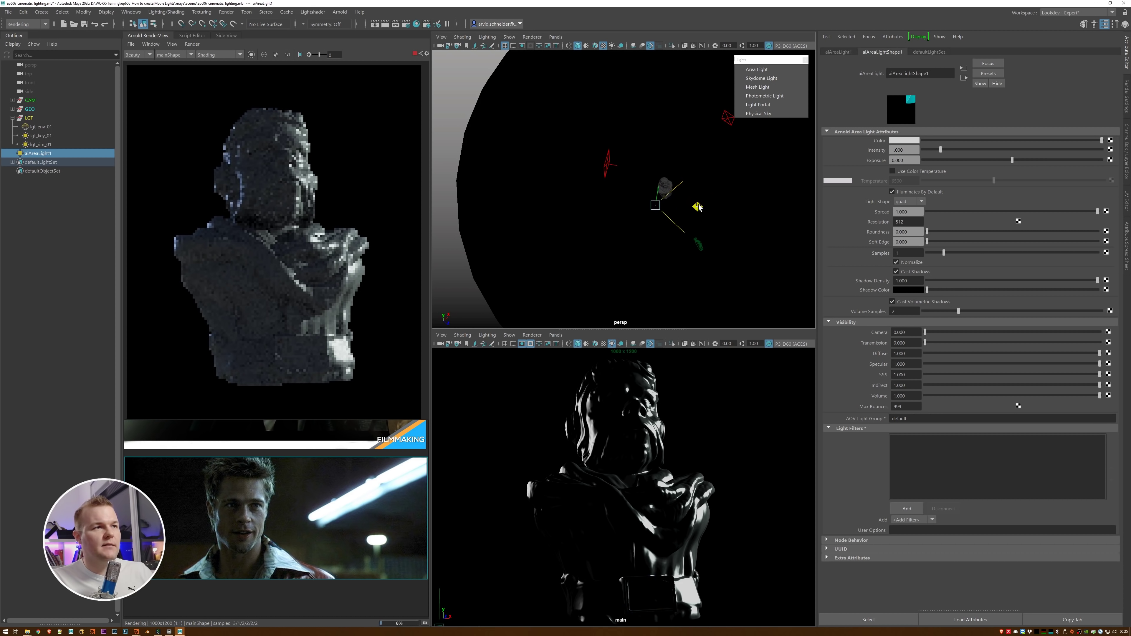
left_click_drag(705, 222, 708, 221)
left_click_drag(709, 221, 761, 213, "alt")
middle_click_drag(717, 219, 714, 238)
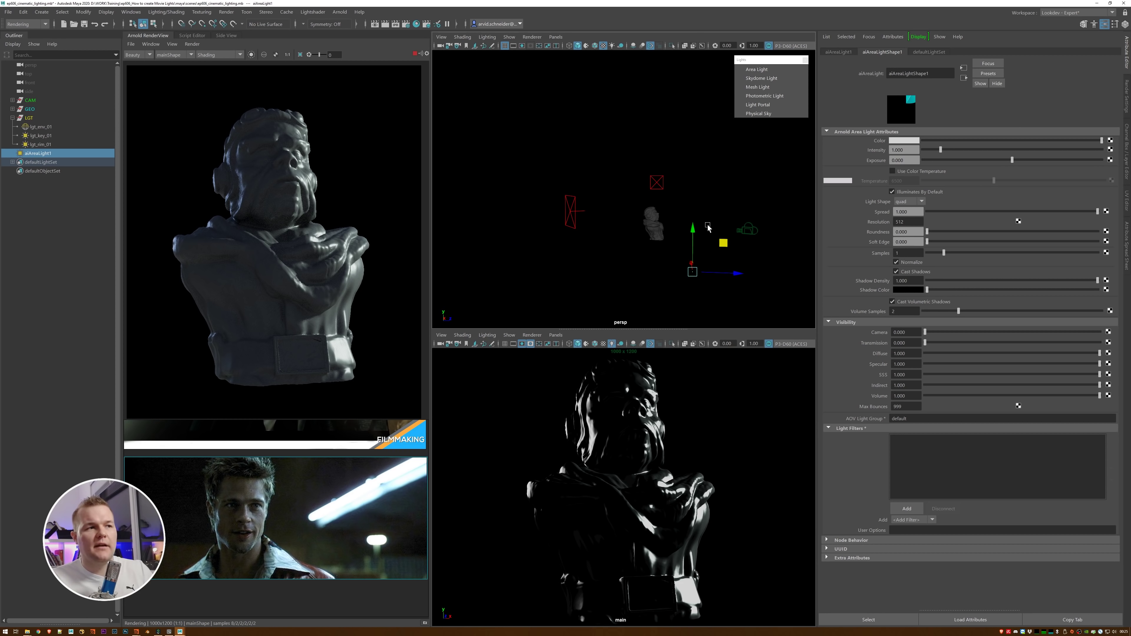
left_click_drag(687, 253, 730, 272, "alt")
key("e")
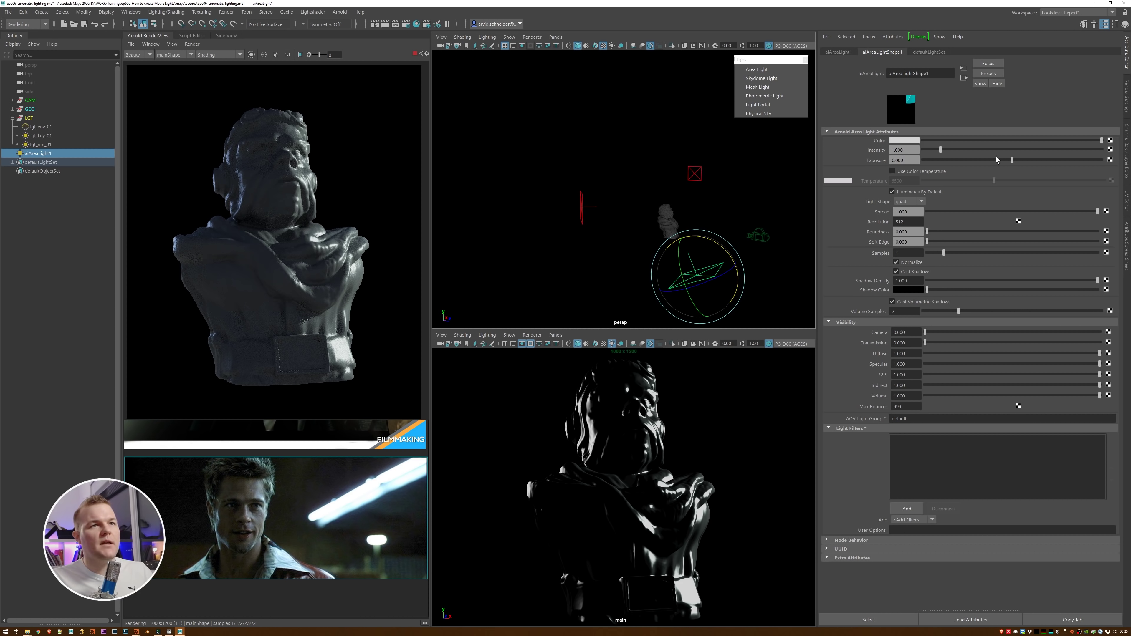
Set the new area light's exposure to 15 and fine-tune it up to about 16.405.
left_click_drag(1014, 160, 1057, 161)
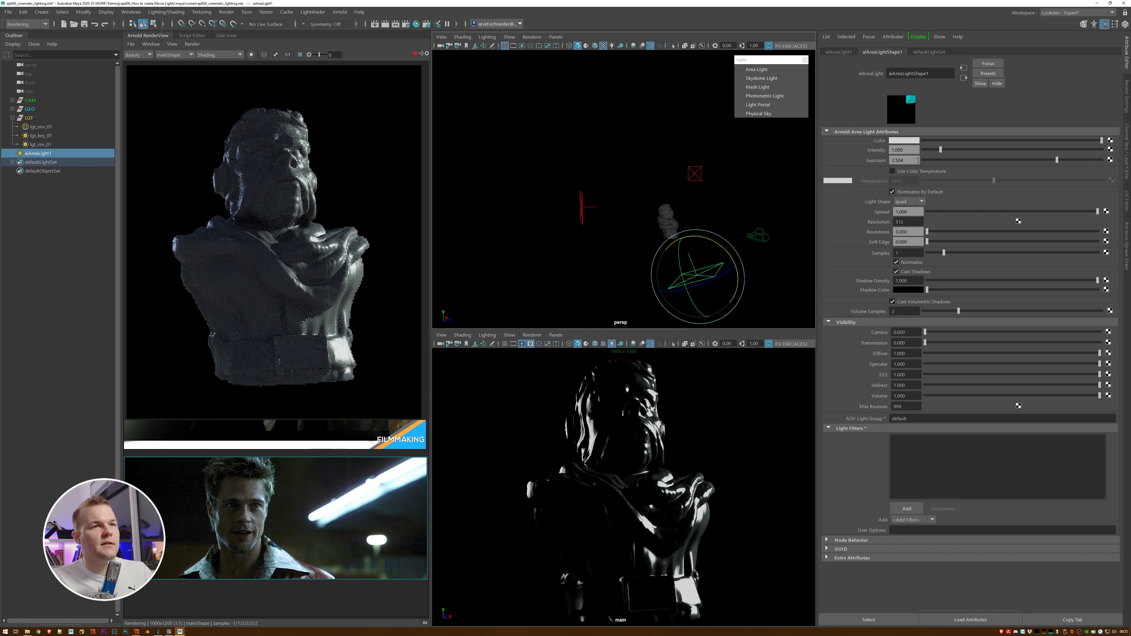
type("15")
key("Return")
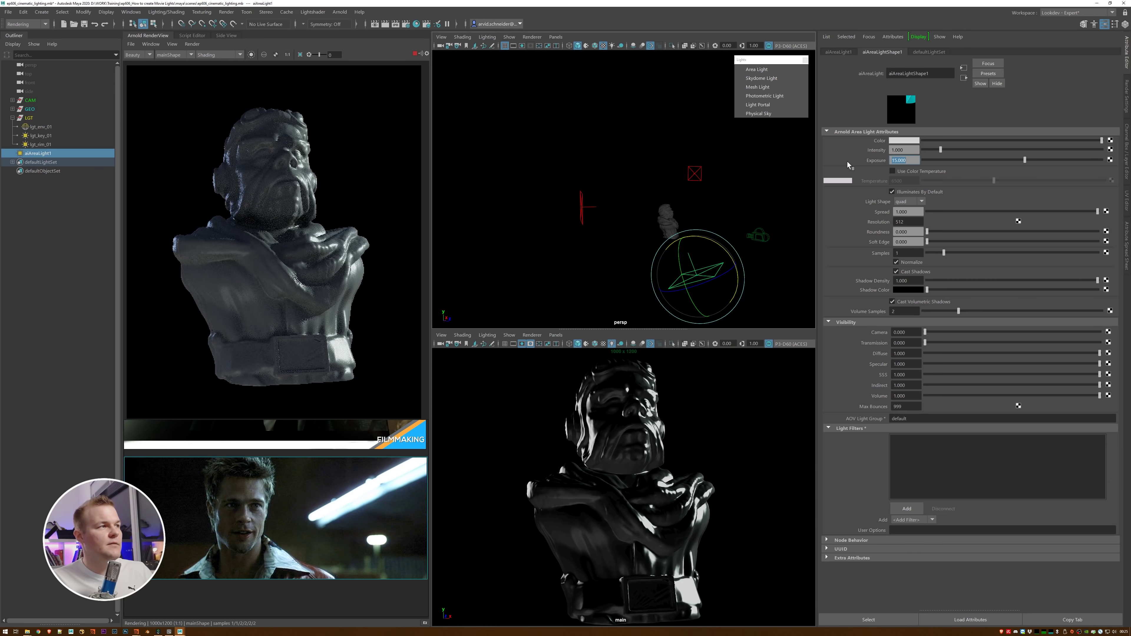
left_click(1031, 162)
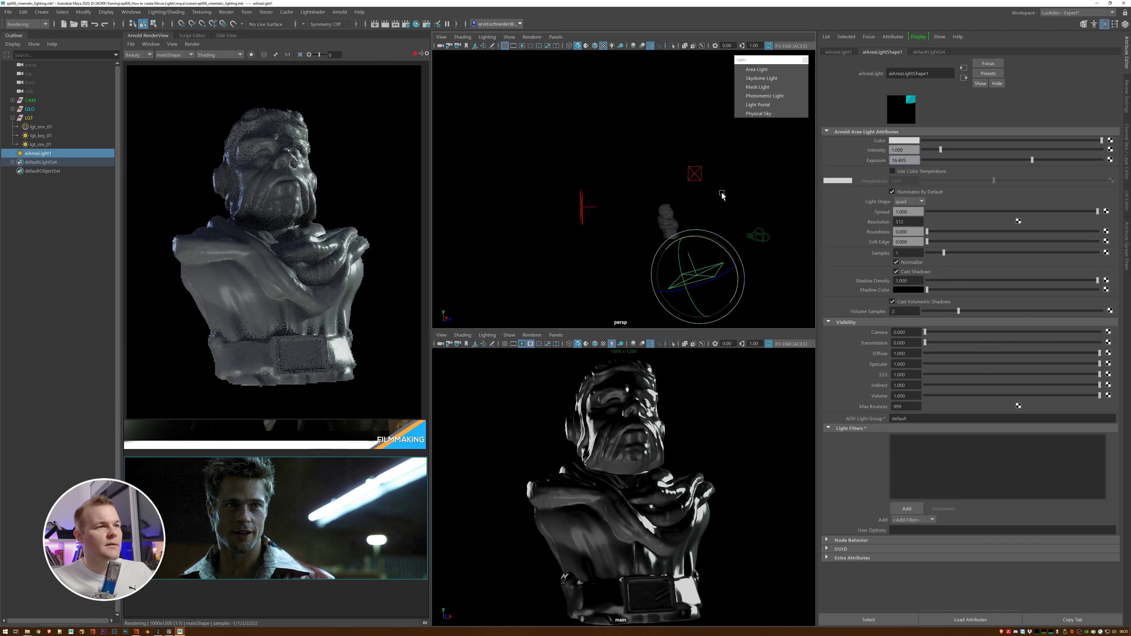
Scale down the new area light in front of the bust uniformly.
mouse_move(708, 225)
left_mouse_down("alt")
mouse_move(699, 219)
mouse_move(716, 232)
left_mouse_up("alt")
key("r")
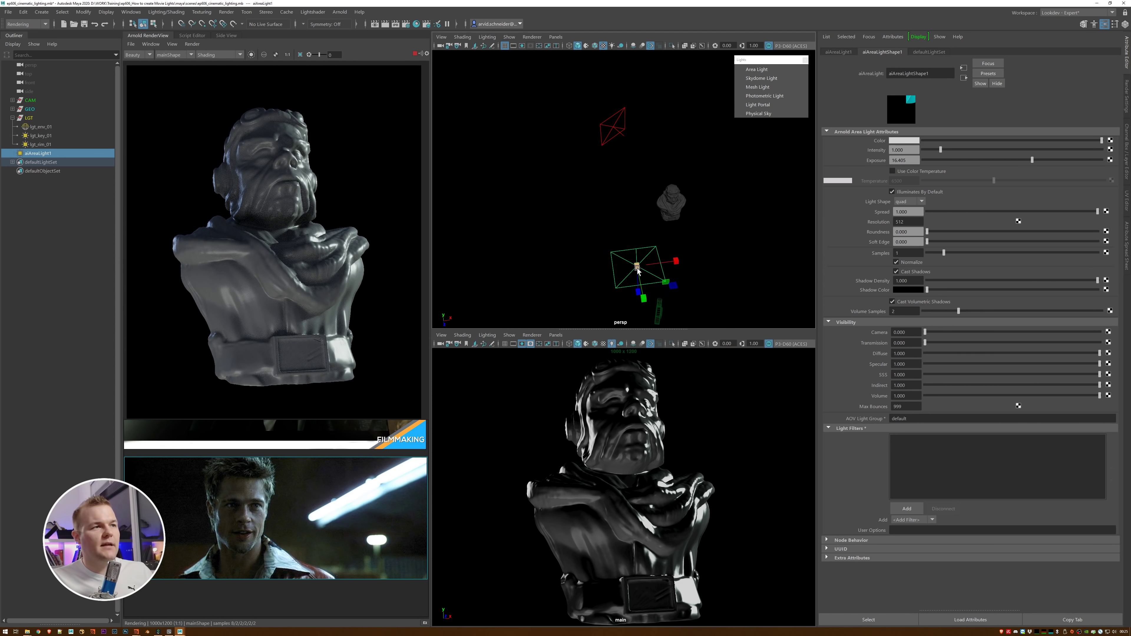
left_click_drag(636, 266, 613, 276)
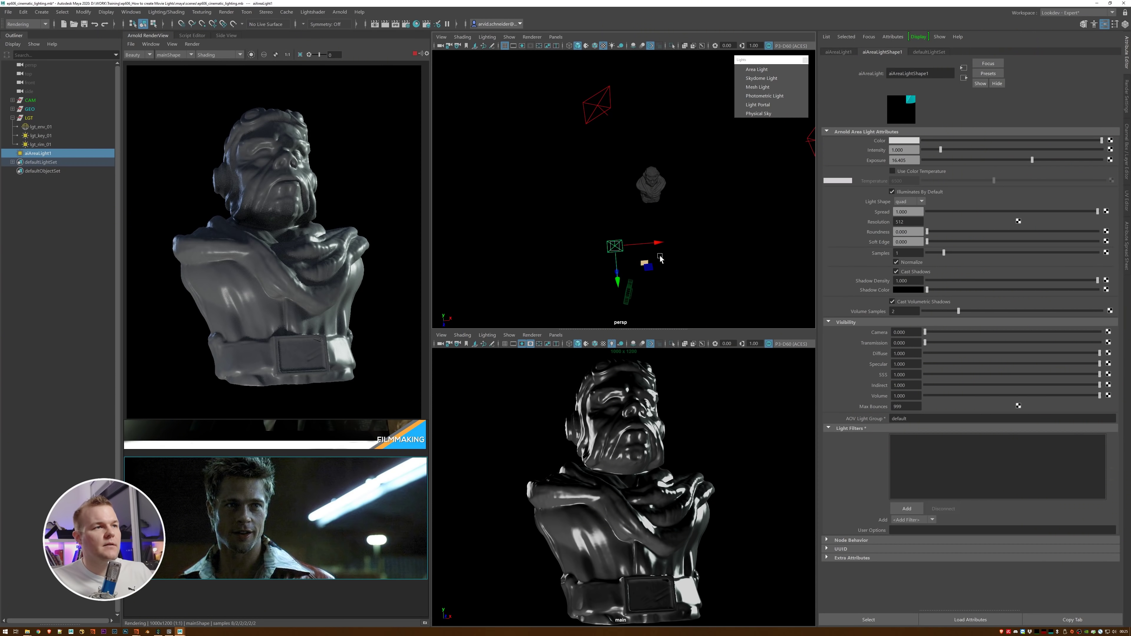
Move the front area light slightly farther from the bust and lower its exposure to about 14.843.
left_click_drag(660, 257, 739, 226, "alt")
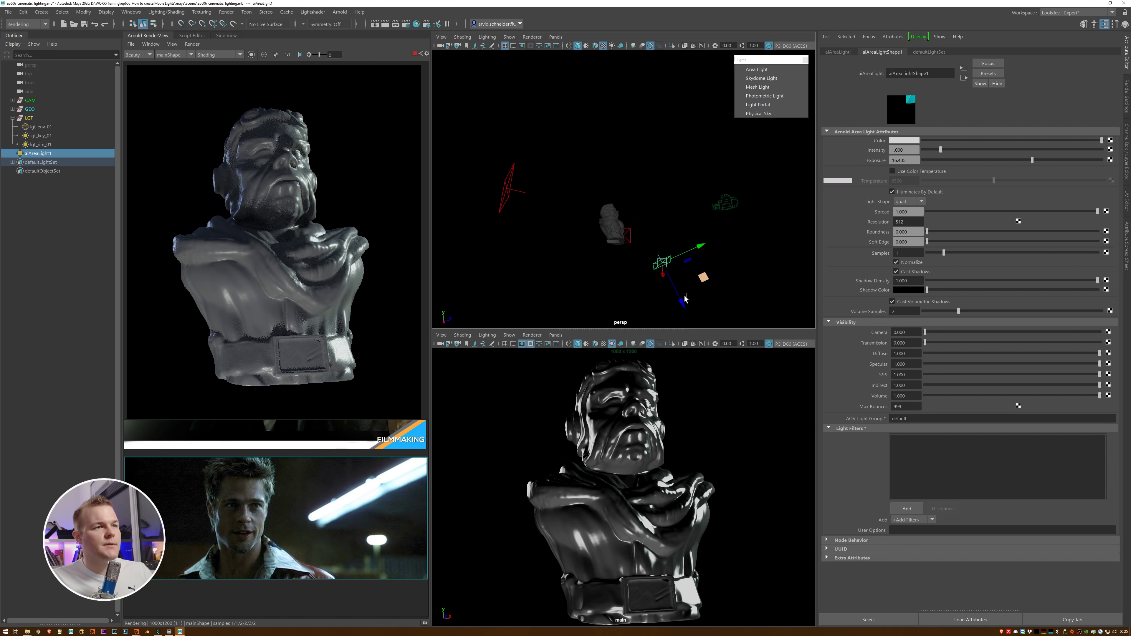
mouse_move(687, 303)
left_mouse_down()
mouse_move(698, 329)
mouse_move(695, 317)
left_mouse_up()
right_click_drag(712, 292, 682, 257, "alt")
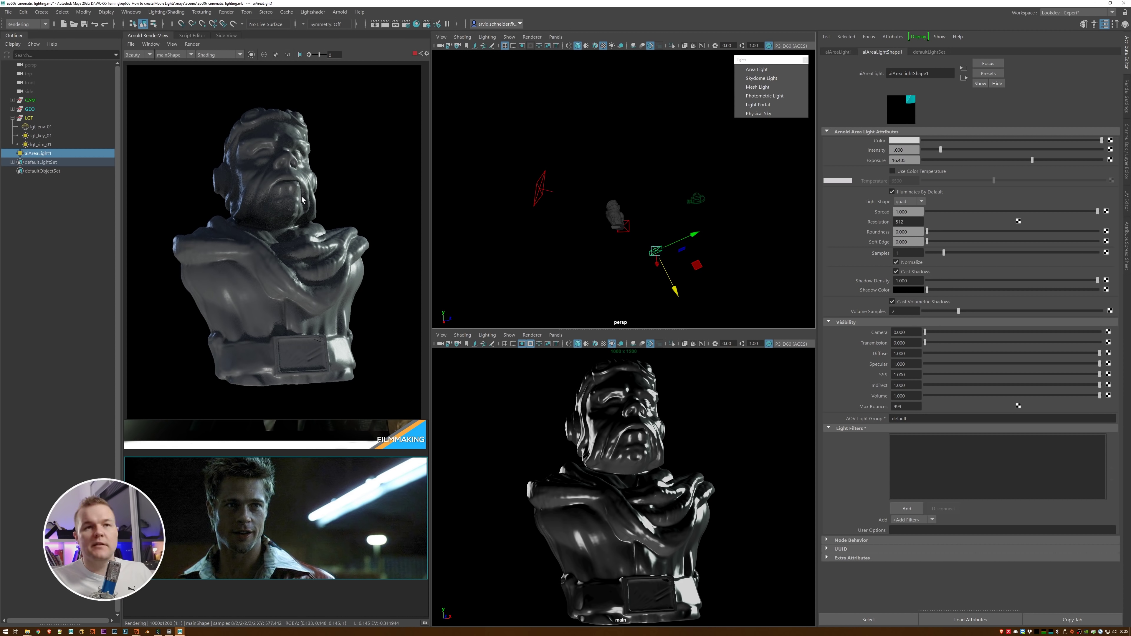
left_click_drag(1031, 161, 1023, 164)
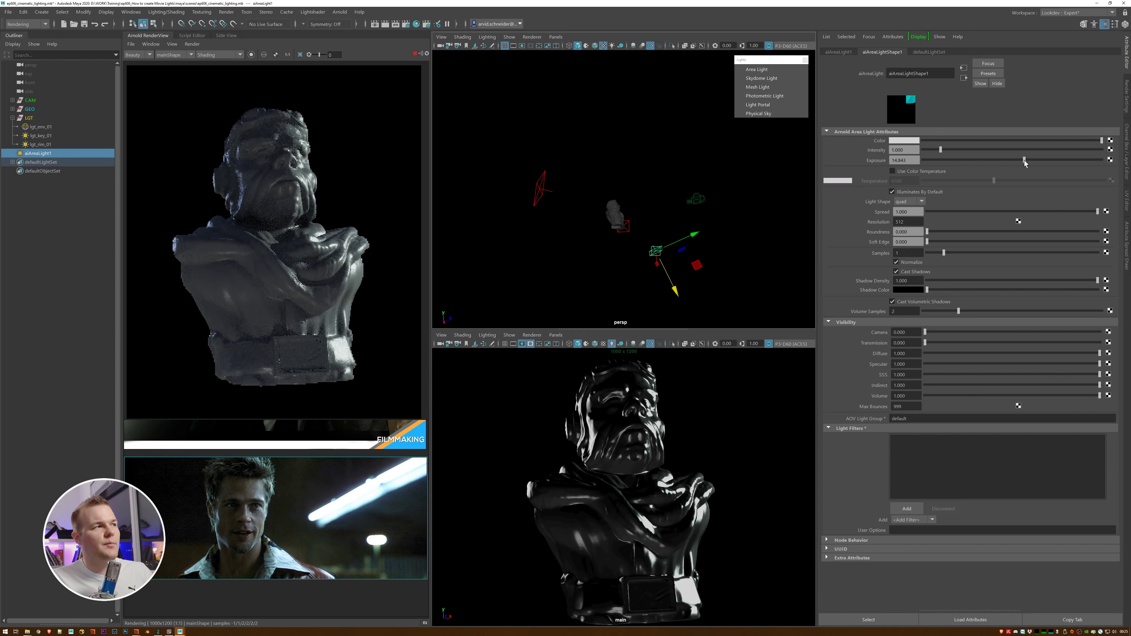
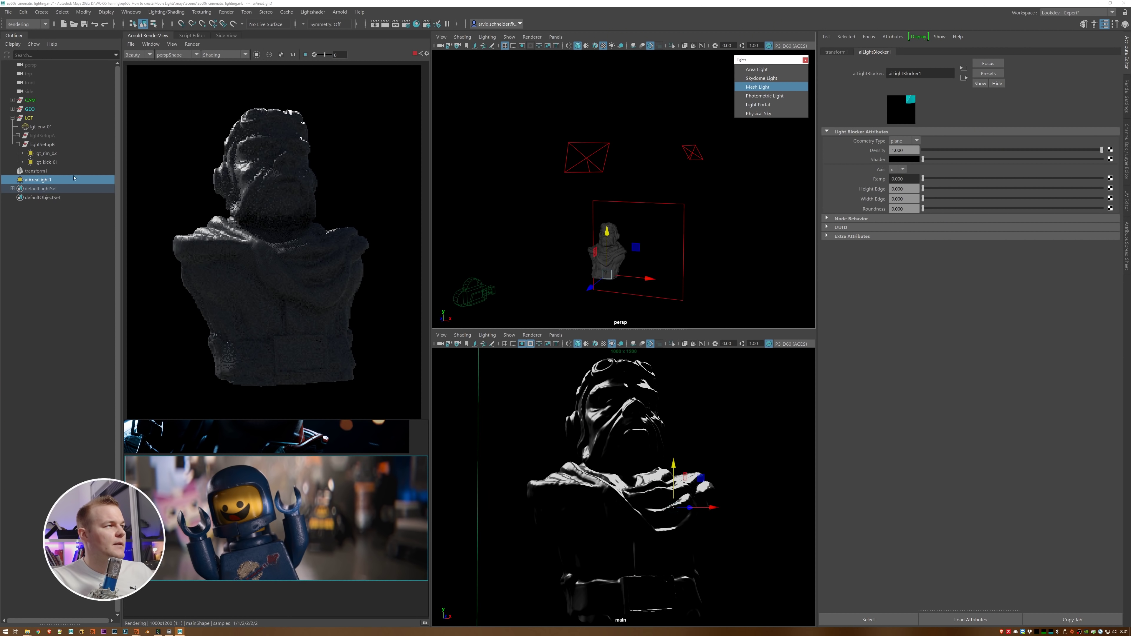
Select aiAreaLight1 and move it away from the bust to the front-side area beyond the character's shoulder.
left_click(46, 218)
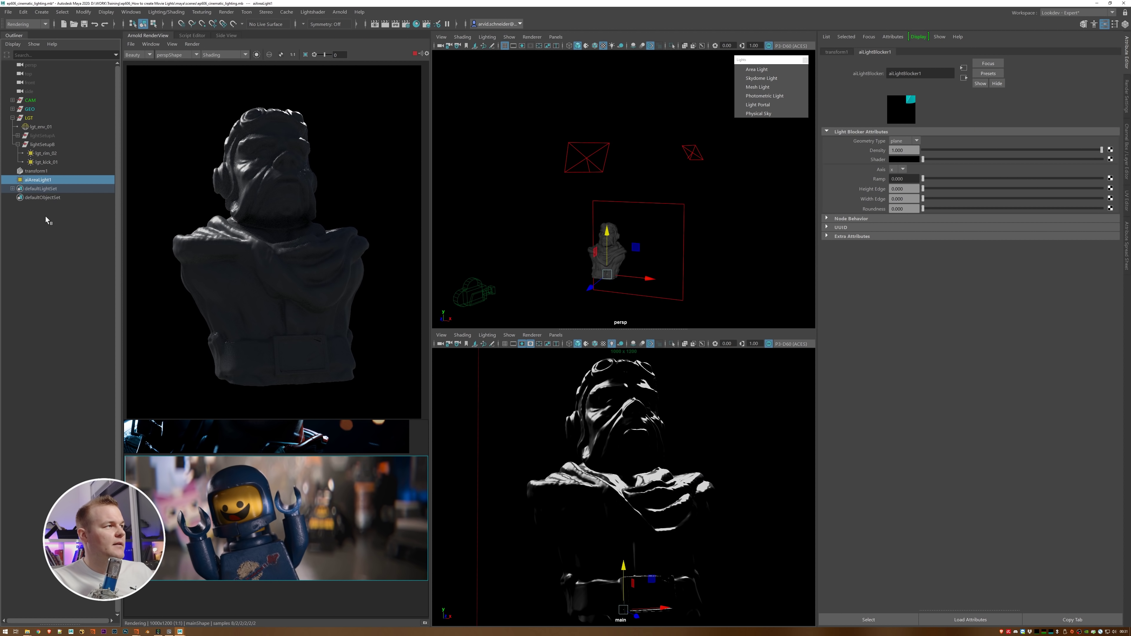
left_click(55, 180)
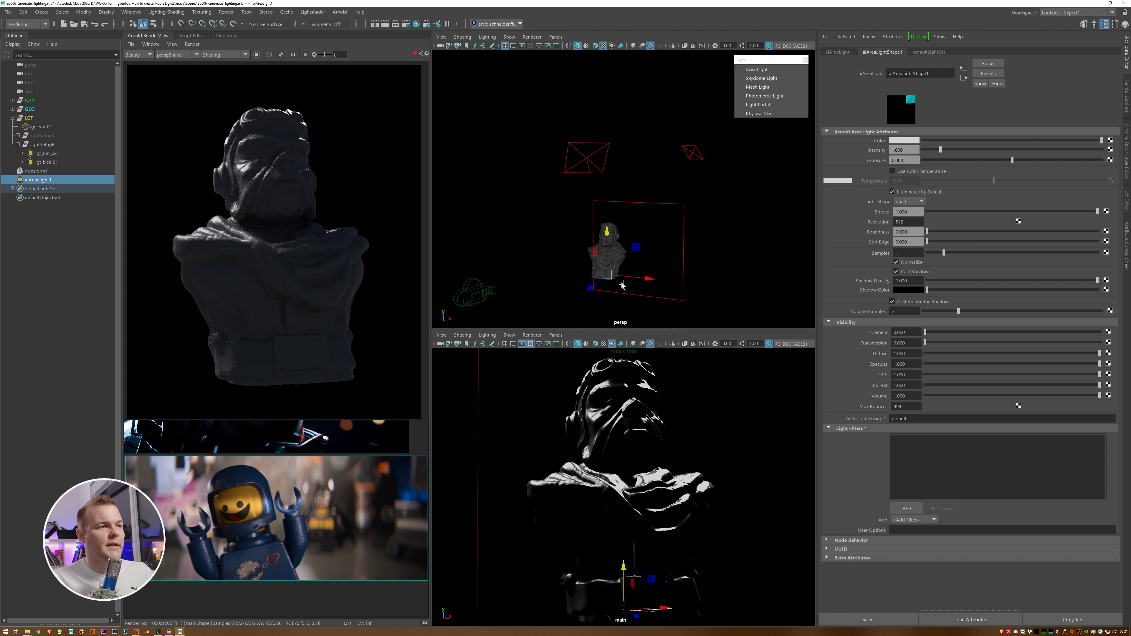
left_click_drag(621, 285, 677, 278, "alt")
right_click_drag(677, 278, 611, 268, "alt")
left_click_drag(611, 268, 643, 274, "alt")
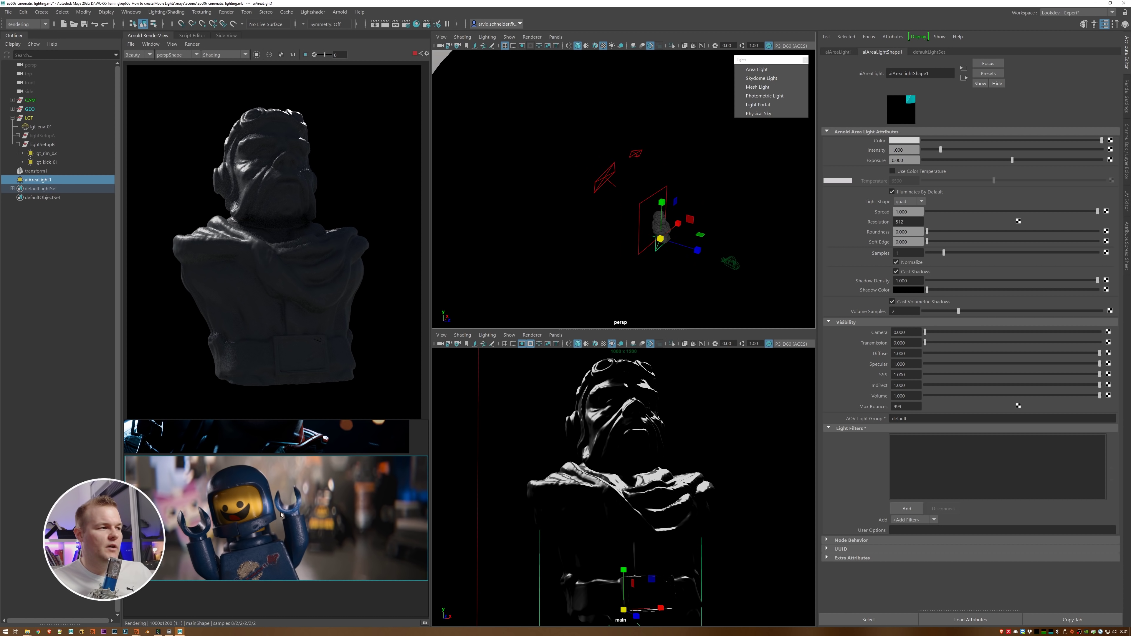
left_click_drag(668, 222, 651, 256, "alt")
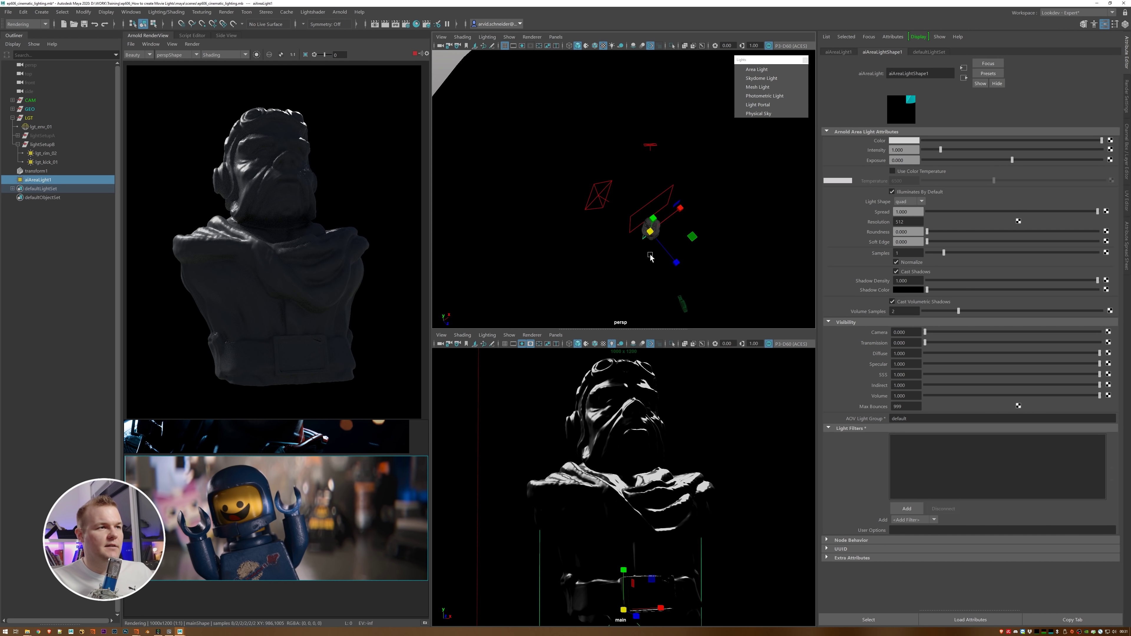
middle_click_drag(652, 256, 600, 239, "alt")
left_click_drag(651, 235, 704, 275)
Rotate the area light to aim back at the bust and scale its height down into a narrow strip.
key("w")
key("e")
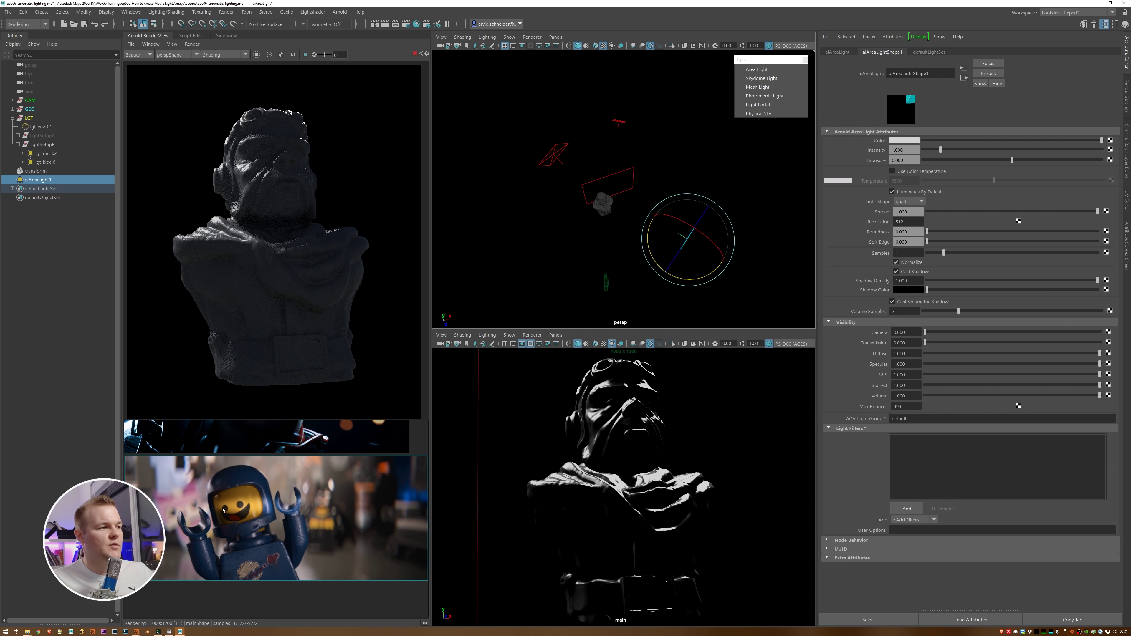
left_click_drag(662, 227, 622, 214, "alt")
middle_click_drag(676, 197, 671, 245, "alt")
key("r")
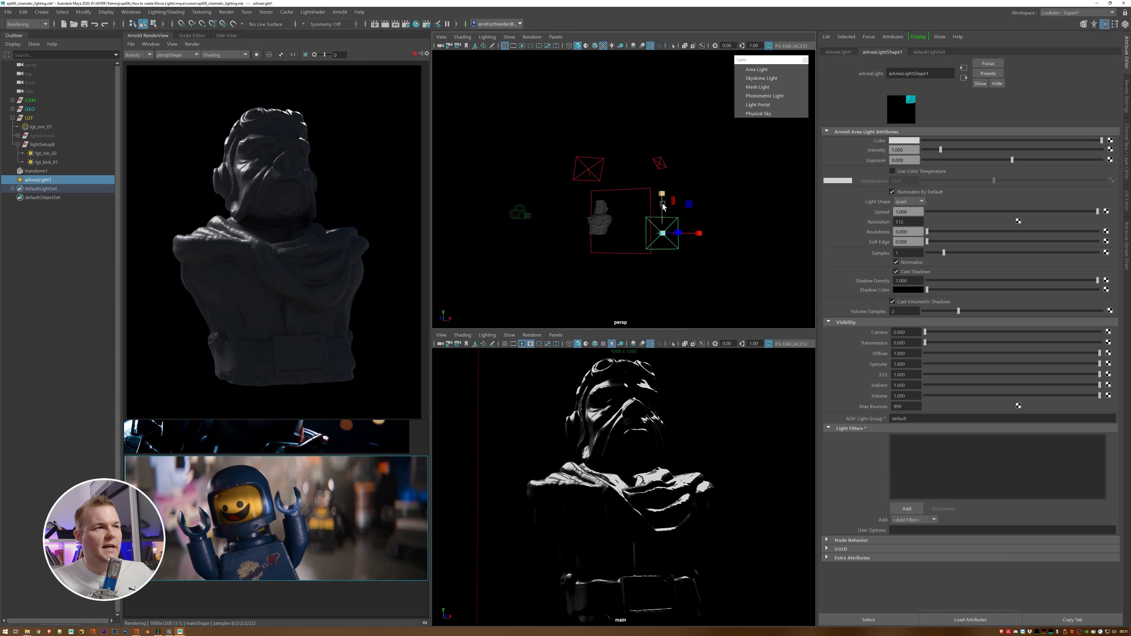
left_click_drag(663, 206, 685, 225)
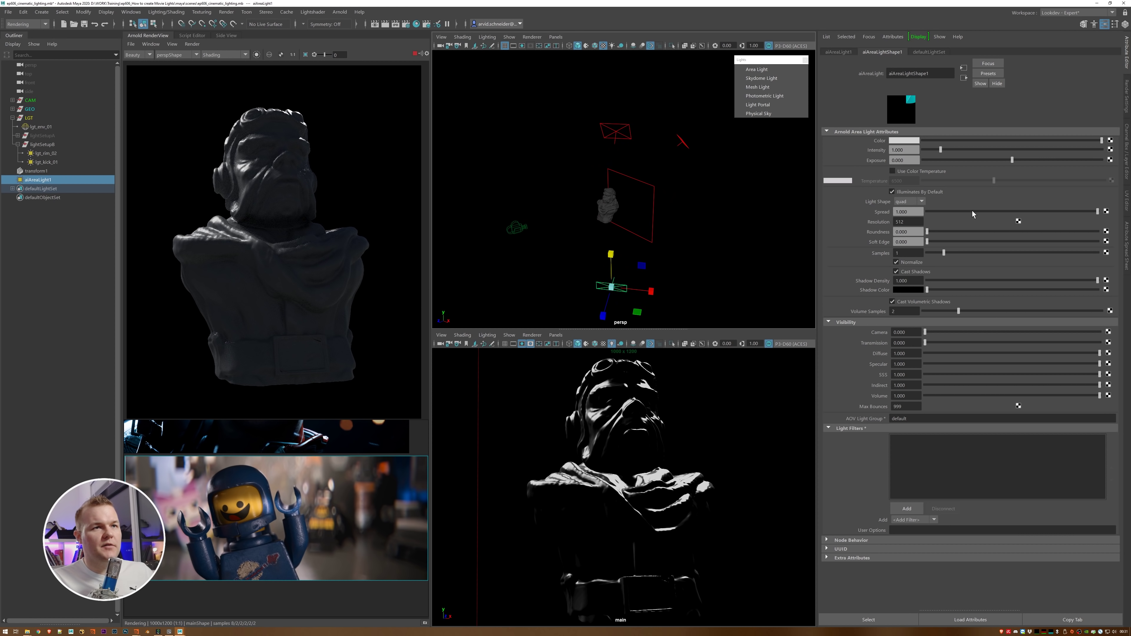
Narrow the area light's spread to about 0.1 and set its exposure to 18.
left_click_drag(972, 212, 945, 211)
type("18")
key("Return")
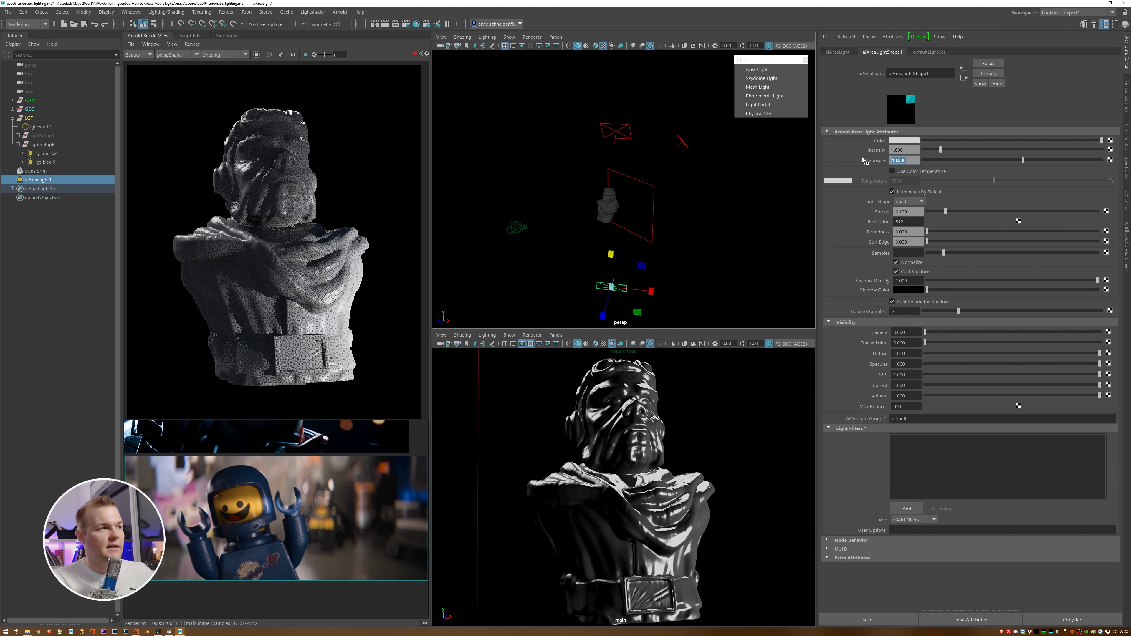
Rotate the area light further toward the bust and raise it so it concentrates on the head.
left_click_drag(585, 217, 639, 242, "alt")
key("e")
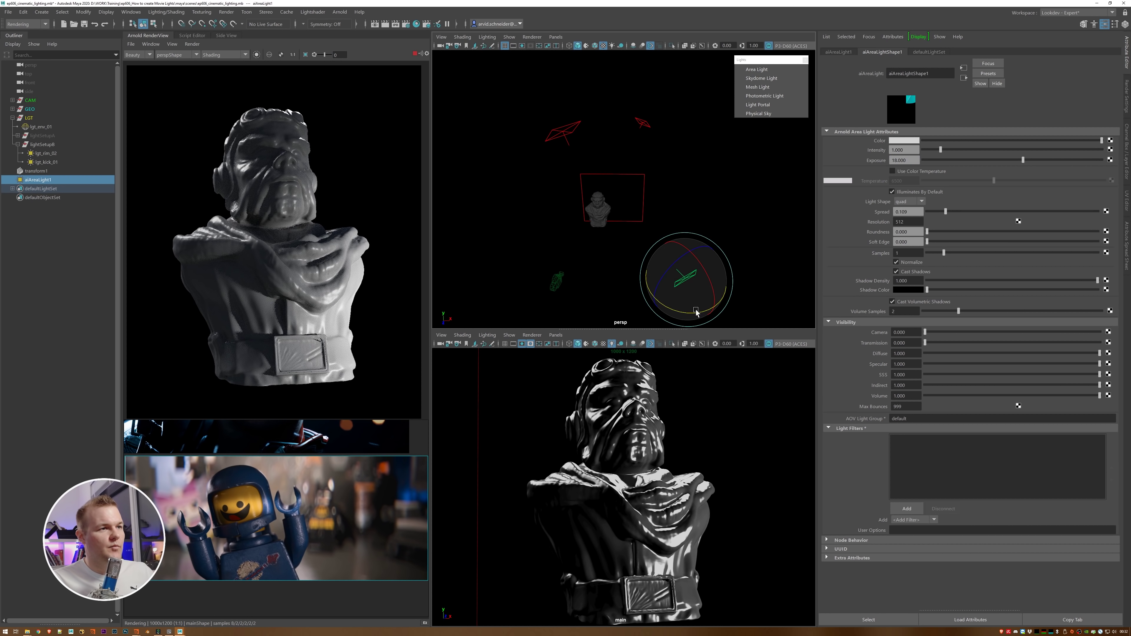
left_click_drag(692, 313, 710, 308)
key("w")
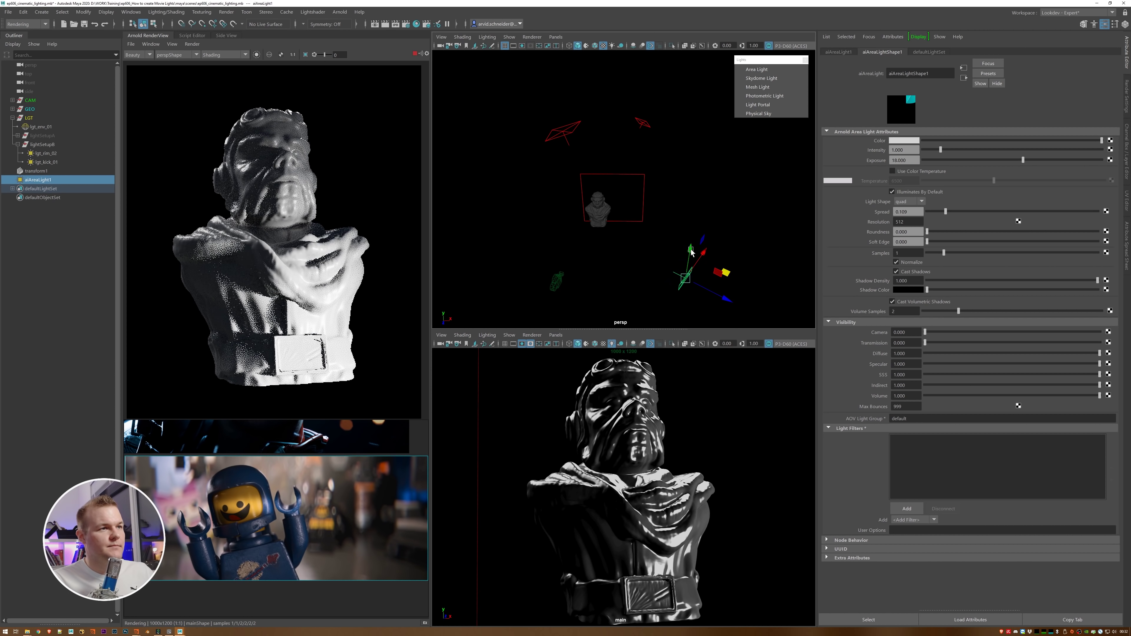
left_click_drag(690, 249, 694, 221)
key("w")
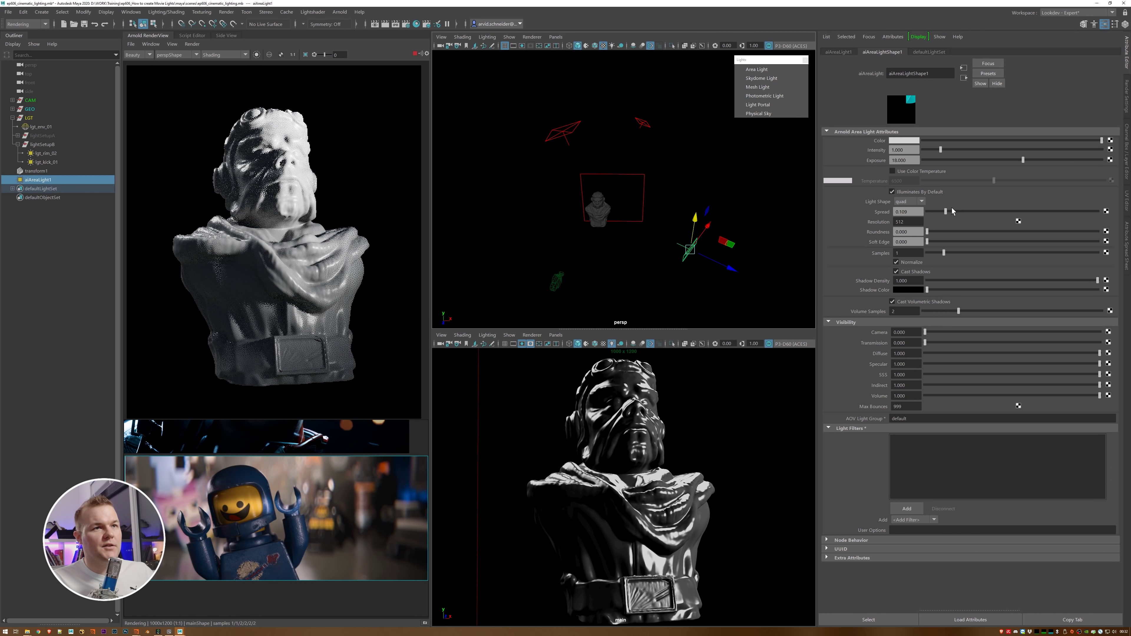
Scale the area light smaller and tighten its spread to about 0.027 to confine the light to the face.
left_click_drag(945, 211, 936, 212)
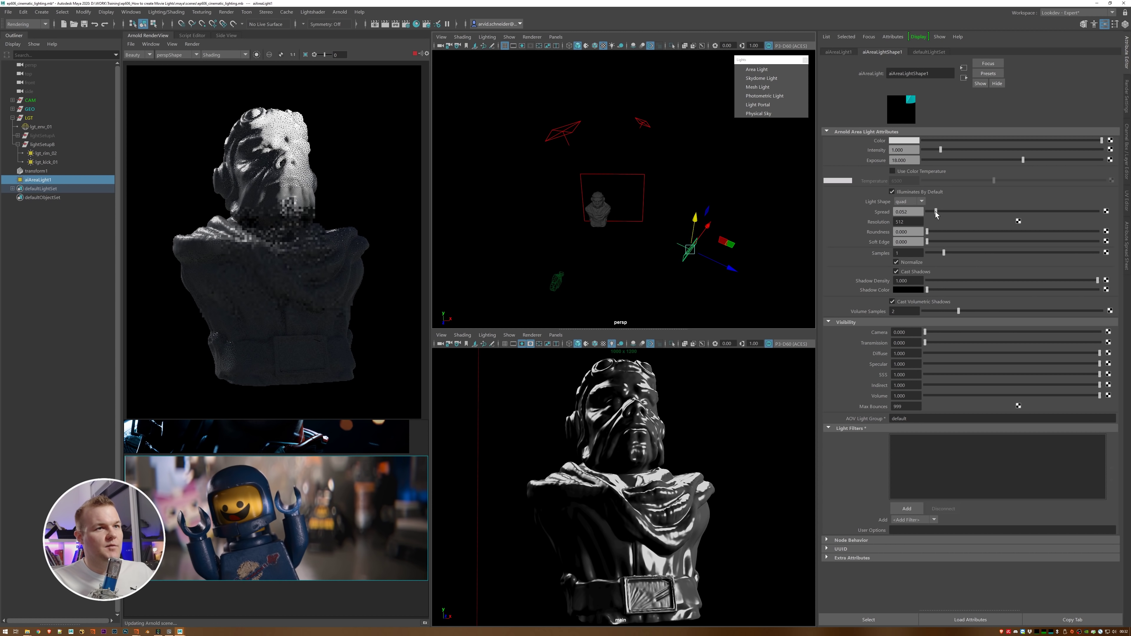
left_click_drag(717, 218, 678, 267, "alt")
key("r")
left_click_drag(705, 201, 707, 196)
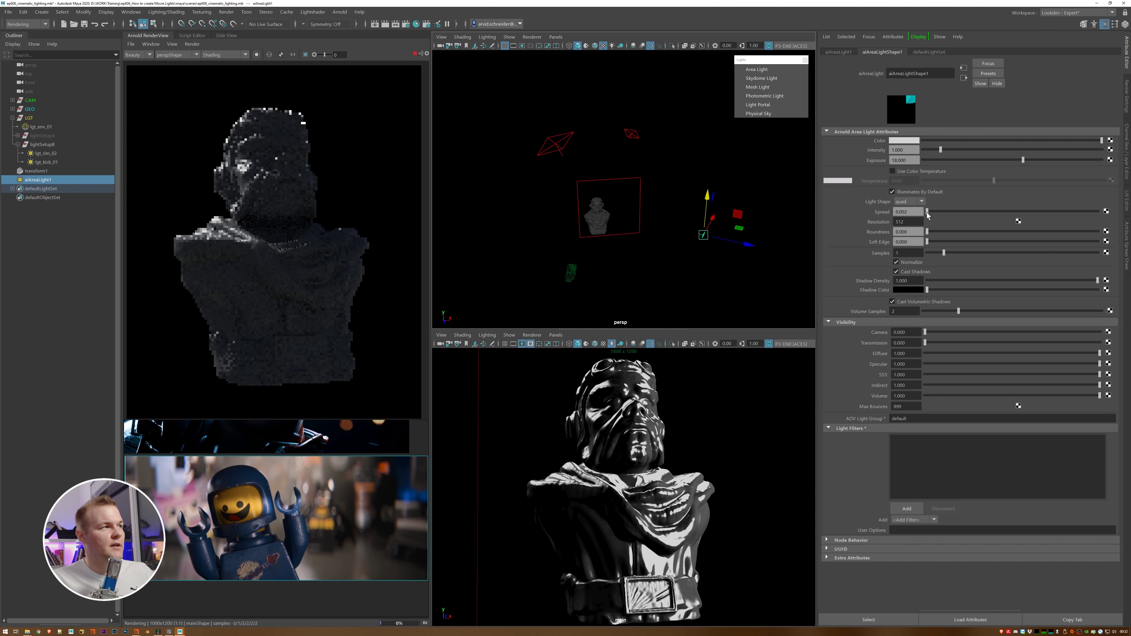
left_click_drag(922, 214, 920, 214, "ctrl")
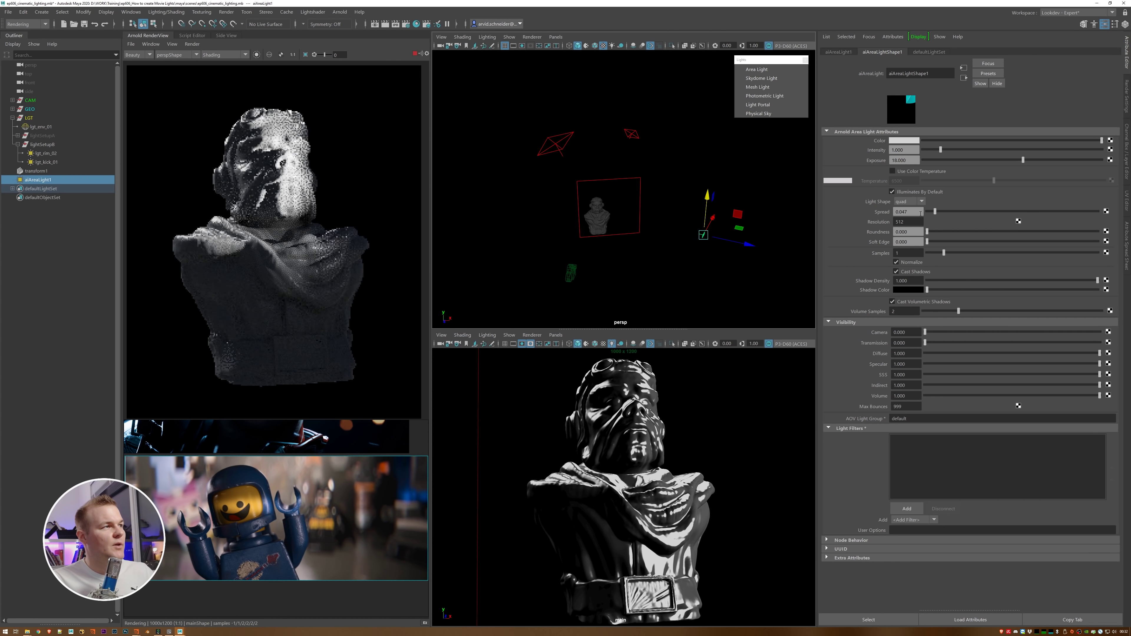
left_click_drag(756, 207, 701, 256, "alt")
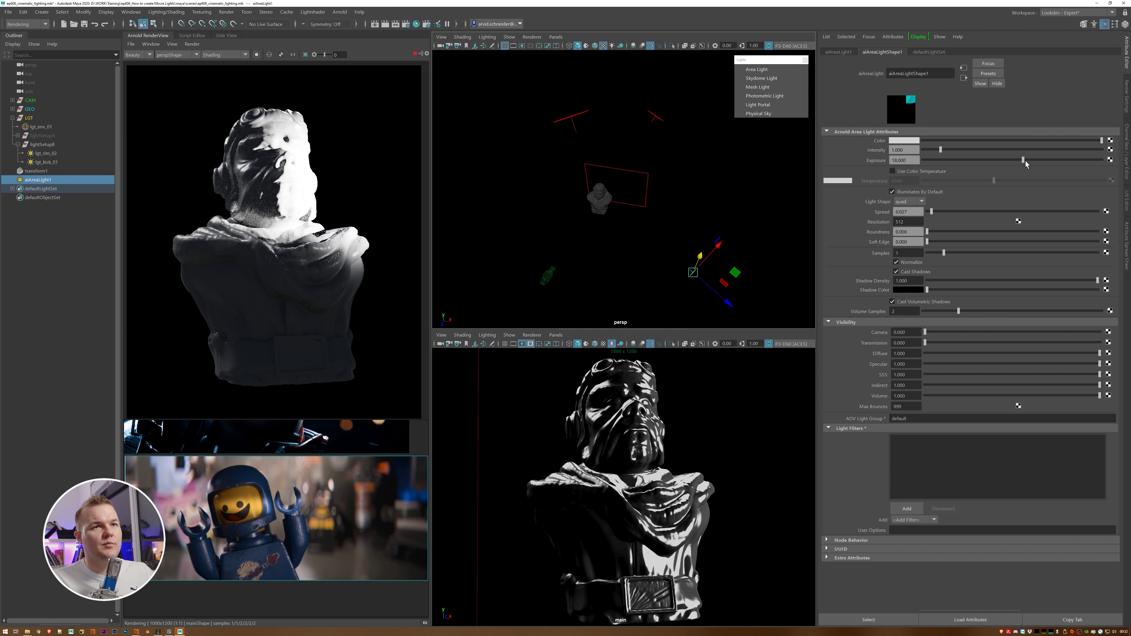
Lower the area light's exposure to about 12.078 and stretch the light wider horizontally.
left_click_drag(1025, 161, 998, 162)
left_click_drag(697, 240, 708, 267, "alt")
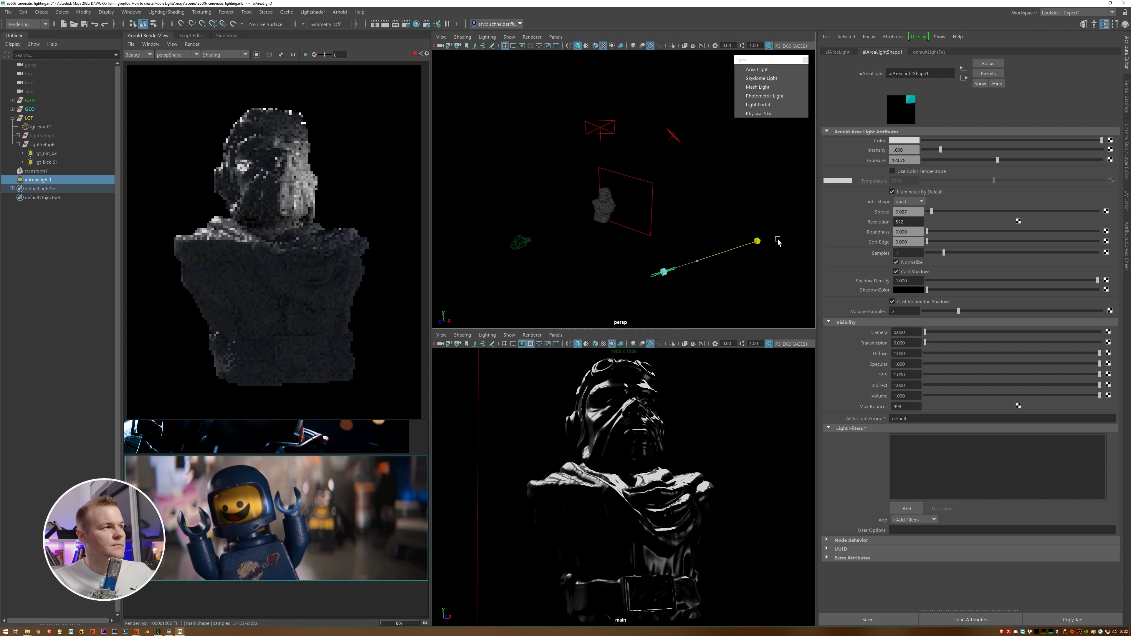
left_click_drag(669, 253, 669, 210)
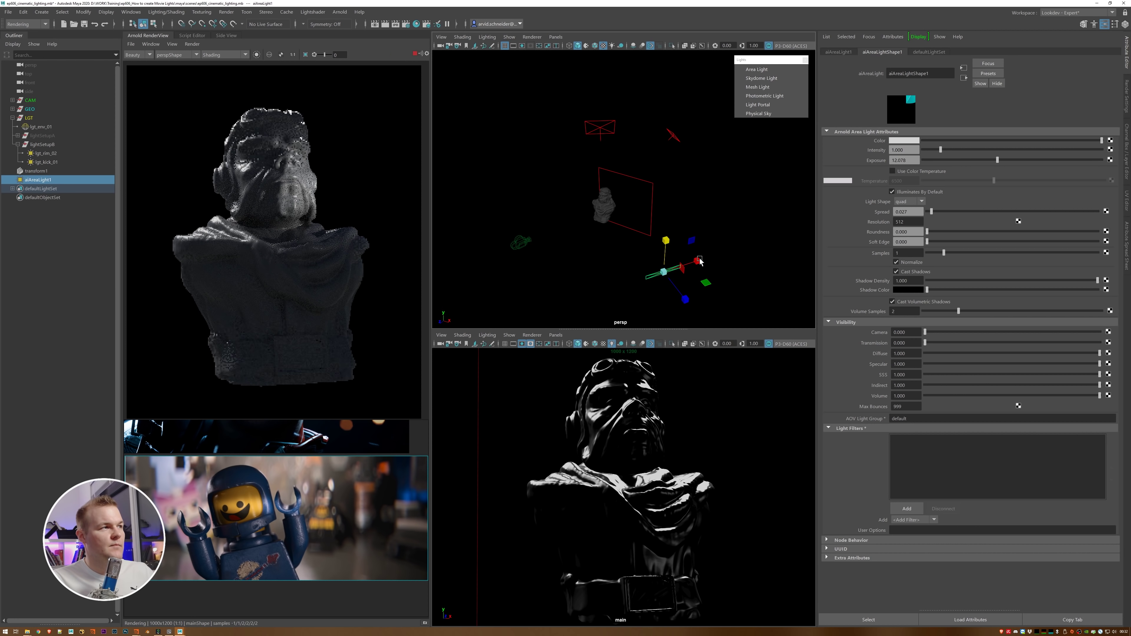
left_click_drag(710, 246, 729, 242, "alt")
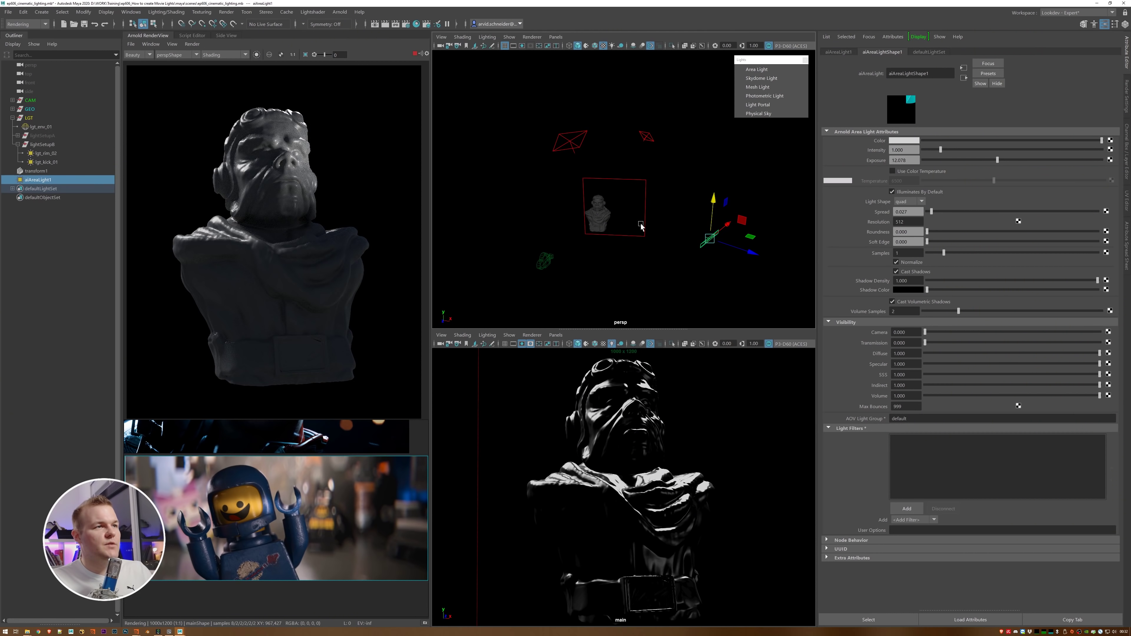
Reposition and raise the area light in front of the bust, and rotate it to re-aim at the face.
left_click_drag(640, 224, 622, 298, "alt")
mouse_move(716, 238)
left_mouse_down()
mouse_move(653, 245)
mouse_move(651, 206)
mouse_move(671, 227)
mouse_move(667, 214)
mouse_move(767, 184)
left_mouse_up()
key("e")
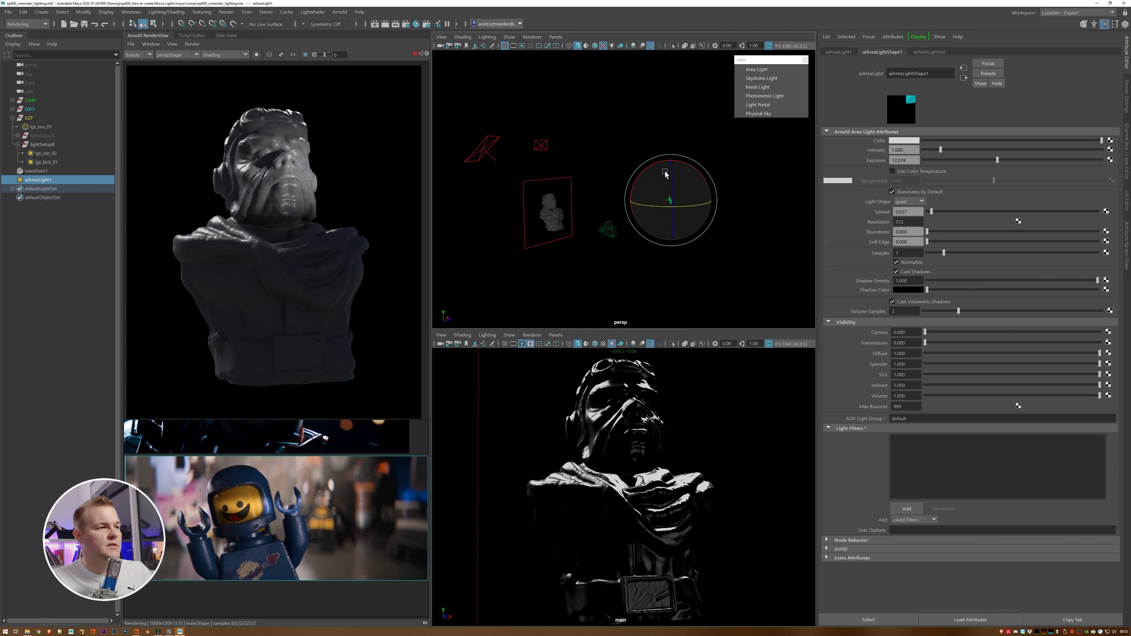
key("w")
left_click_drag(670, 167, 630, 172)
key("e")
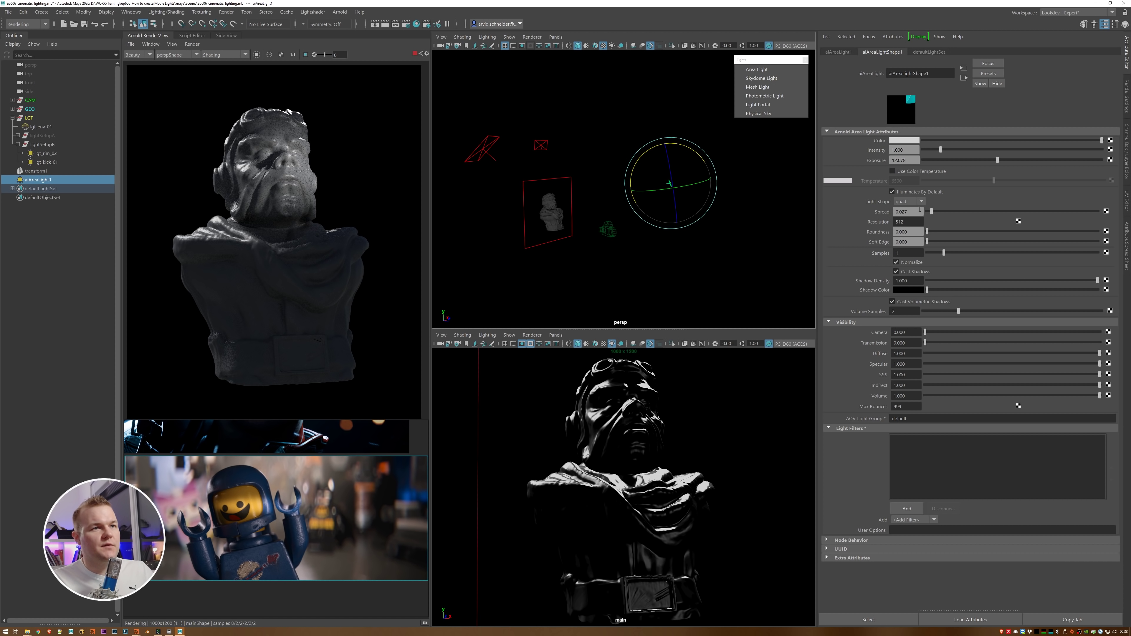
Fine-tune the area light's spread down to 0.005 for a sharply focused beam.
left_click_drag(915, 212, 911, 212, "ctrl")
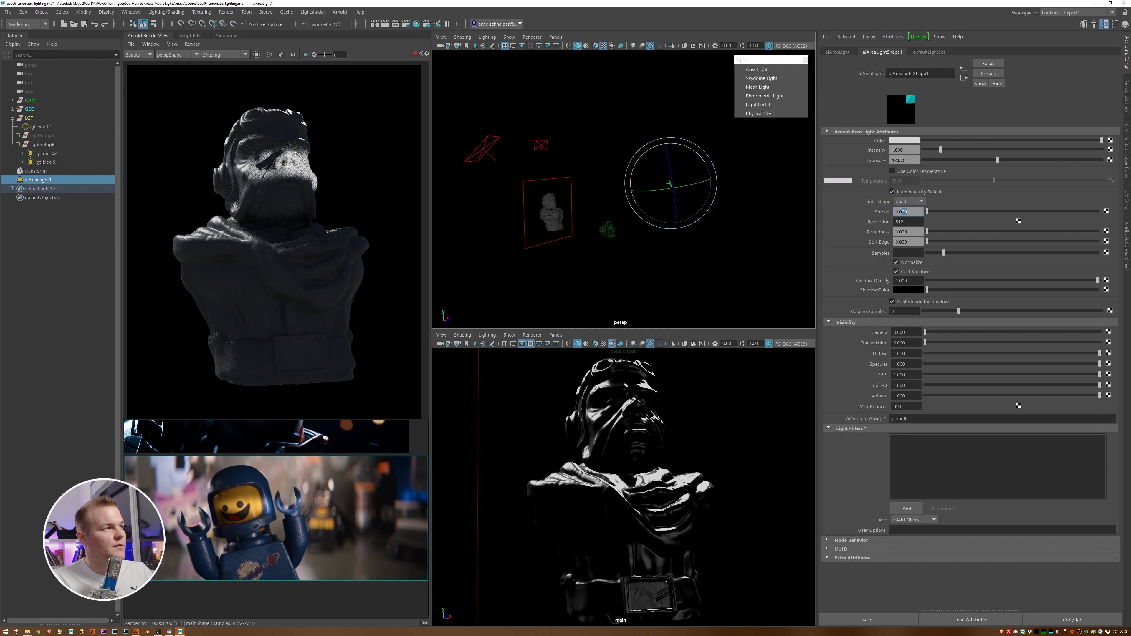
type("05")
key("Return")
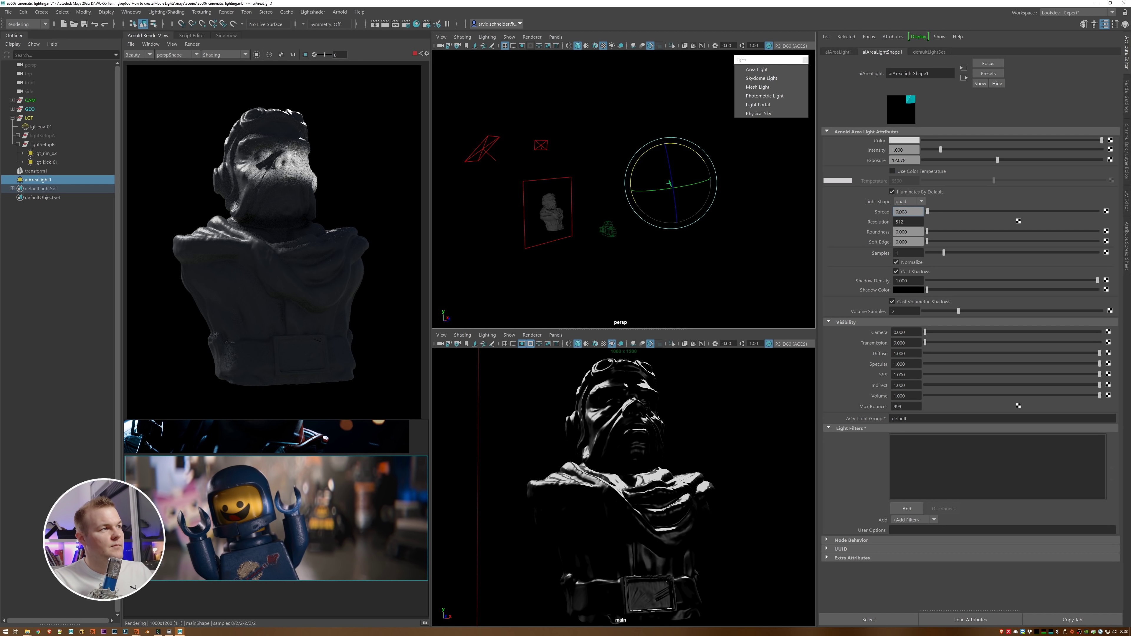
left_click_drag(898, 211, 899, 211, "ctrl")
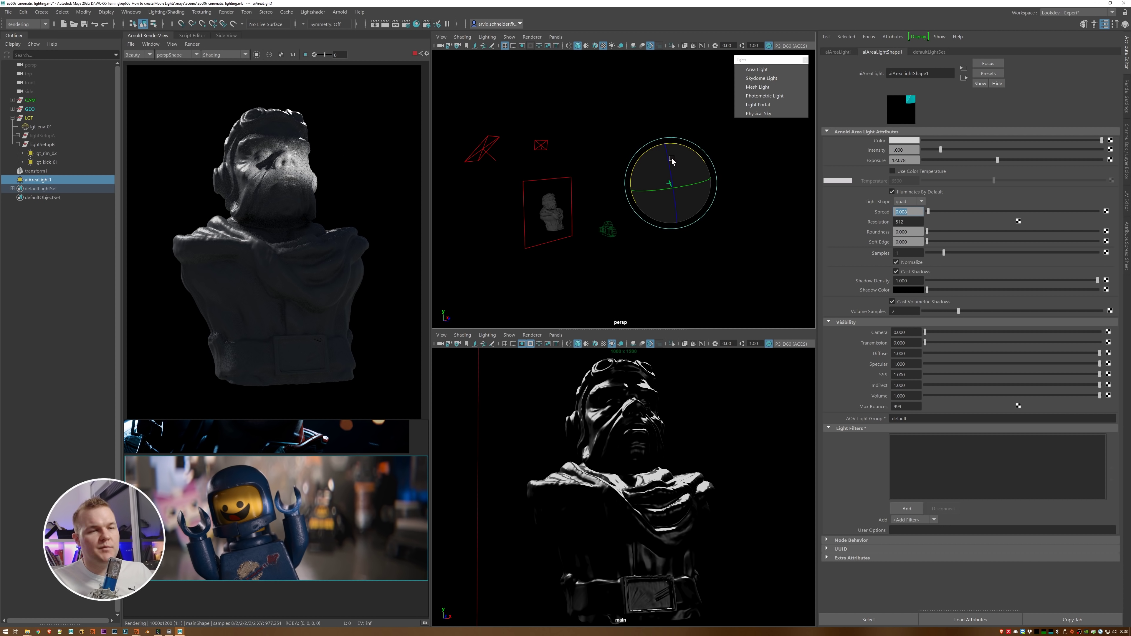
mouse_move(693, 166)
left_mouse_down("alt")
mouse_move(680, 184)
mouse_move(688, 178)
left_mouse_up("alt")
key("r")
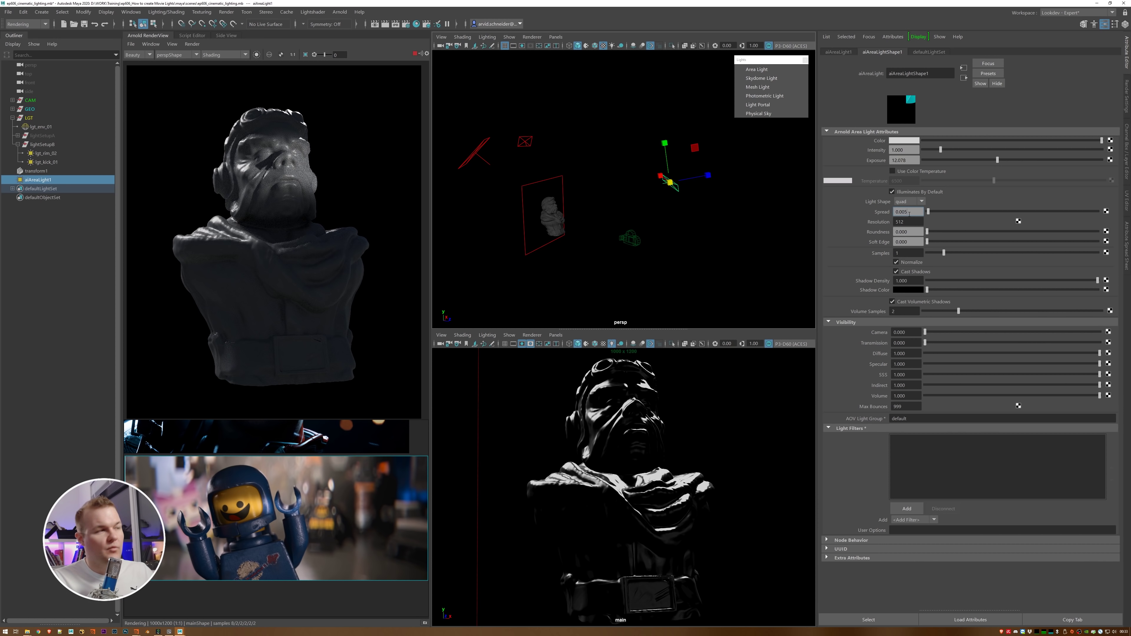
double_click(908, 212)
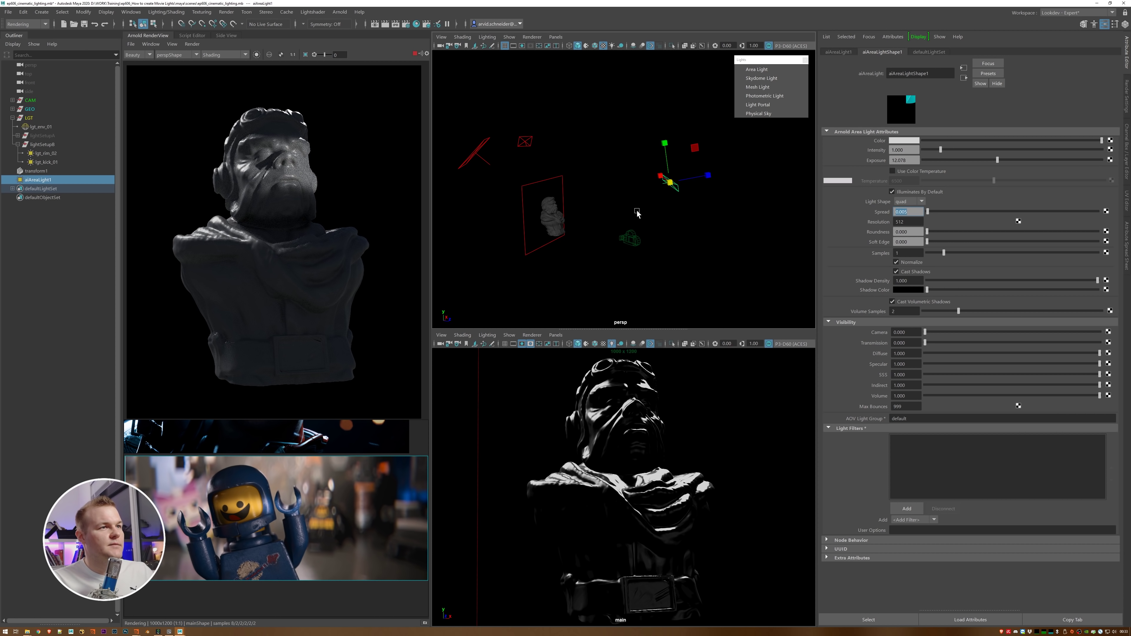
Set the area light's roundness to about 0.415 and soft edge to about 0.19, and shift it sideways across the face.
left_click_drag(636, 213, 583, 227, "alt")
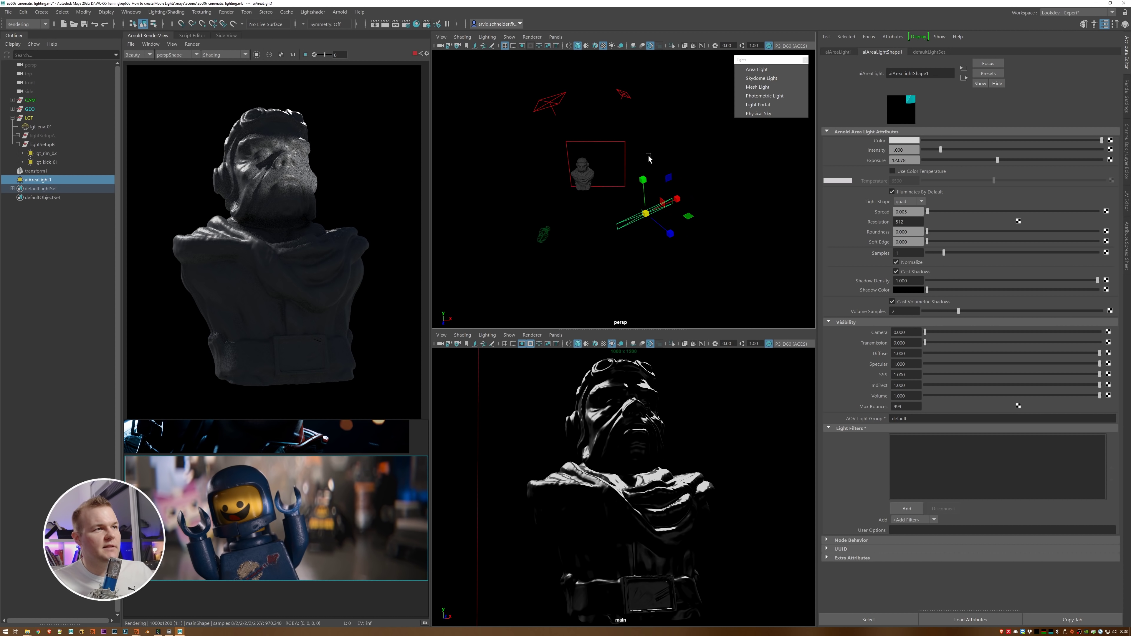
left_click_drag(637, 199, 667, 176, "alt")
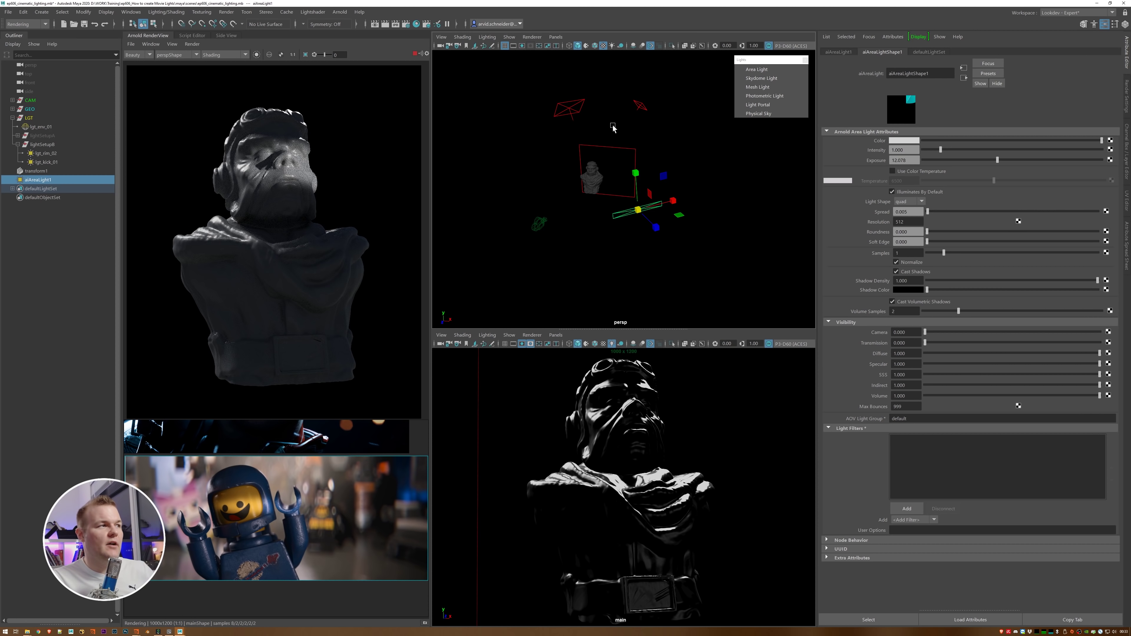
left_click_drag(594, 166, 689, 204, "alt")
key("e")
key("w")
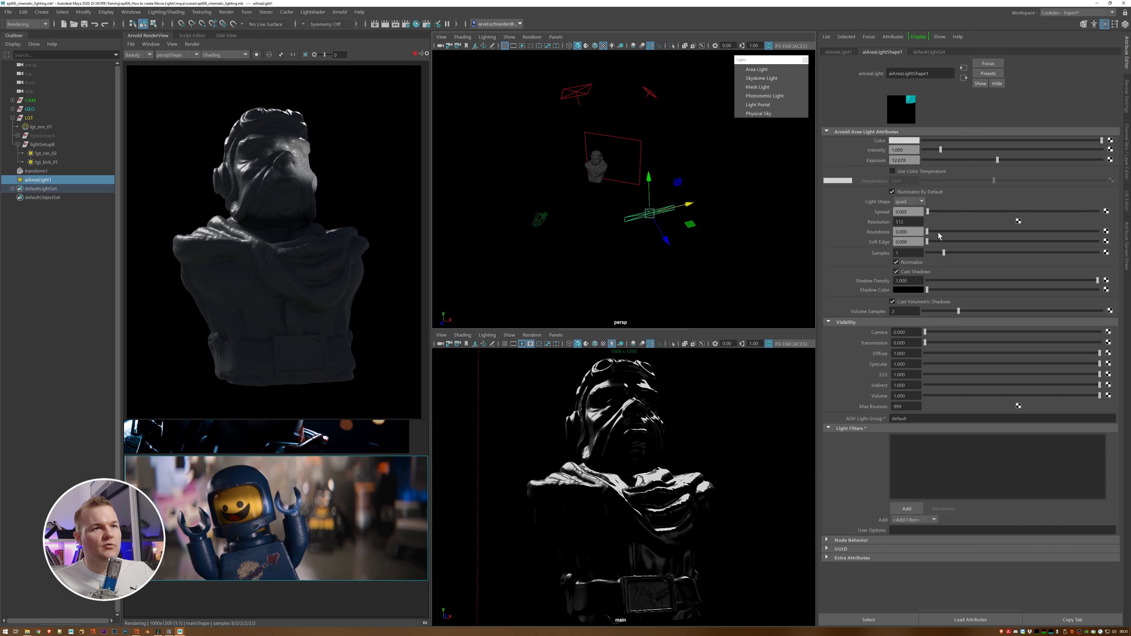
mouse_move(937, 232)
left_mouse_down()
mouse_move(997, 233)
mouse_move(955, 242)
left_mouse_up()
left_click_drag(687, 204, 666, 220)
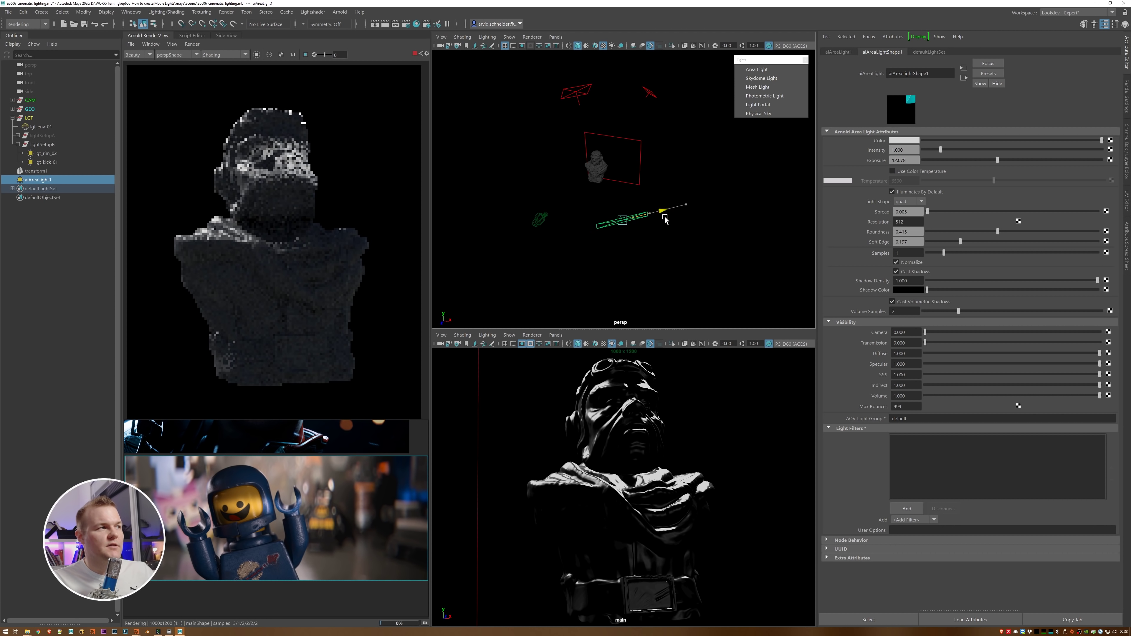
left_click(679, 217)
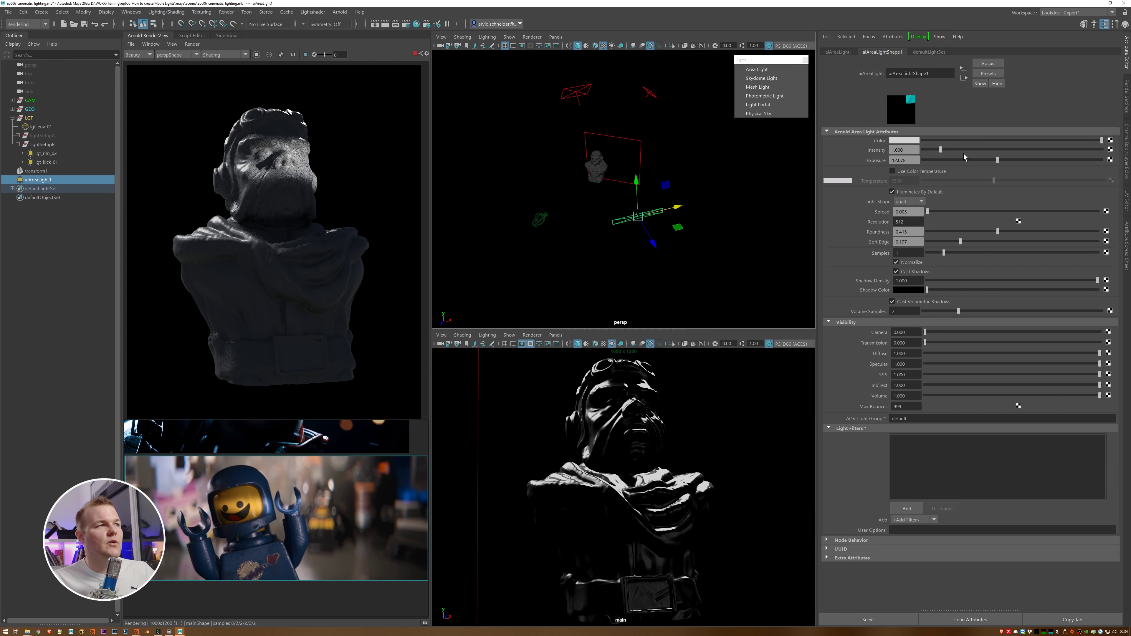
Tint the area light's colour to a pale warm yellow.
left_click(913, 141)
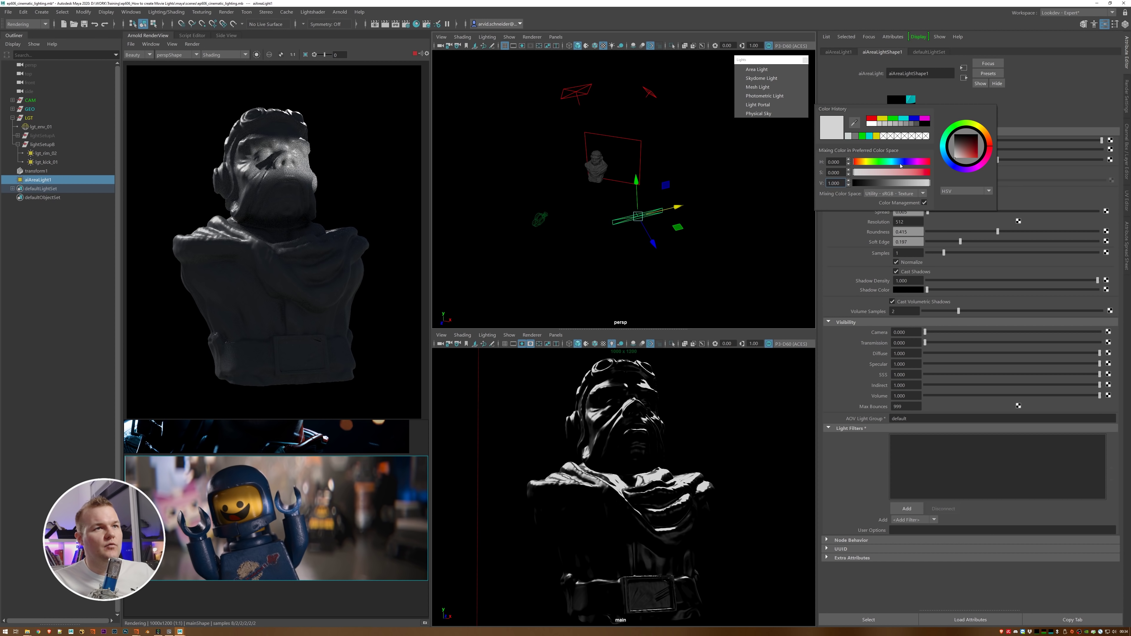
left_click_drag(884, 172, 870, 173)
left_click(981, 131)
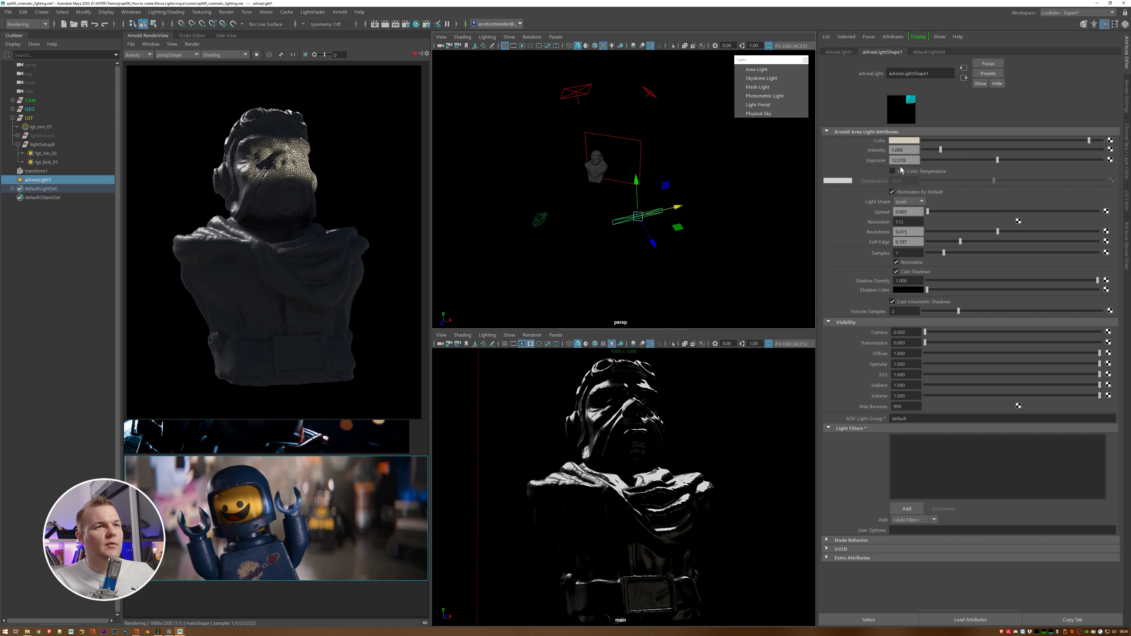
Select the rim light lgt_rim_02 and shift its colour hue to a cyan-blue of about 195.
left_click(46, 153)
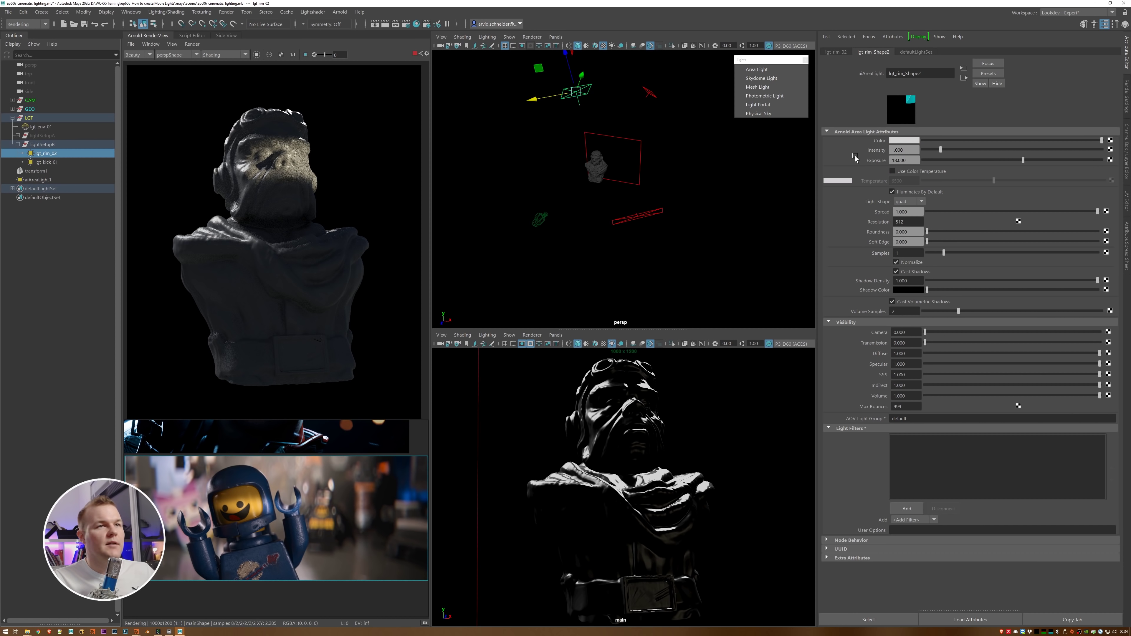
left_click(891, 158)
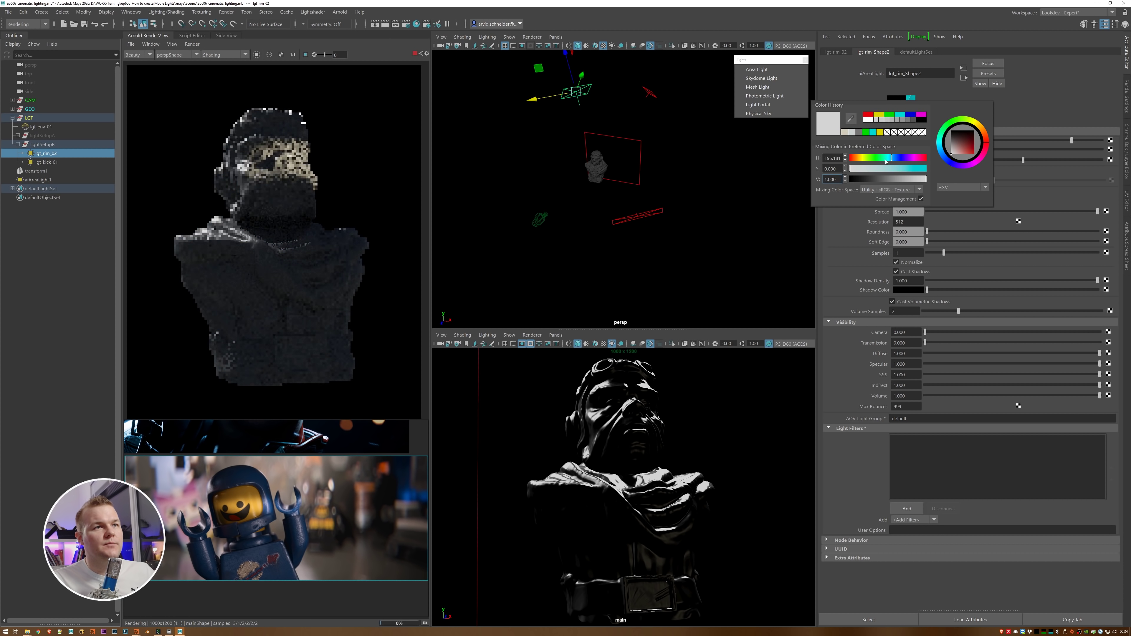